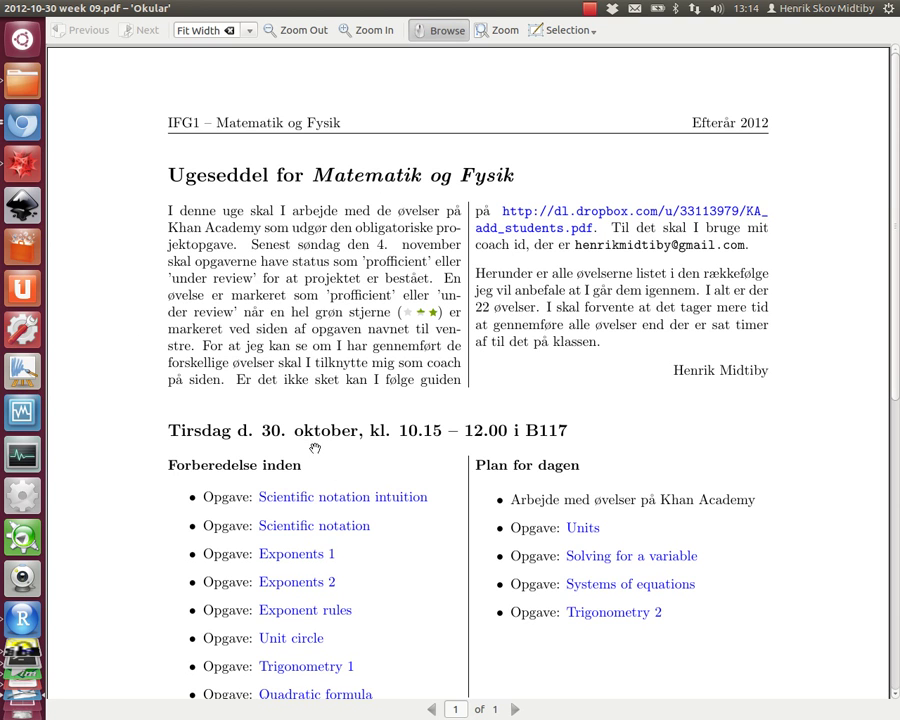
# Step: Look through the weekly assignment sheet and open its Exponents 1 exercise on Khan Academy in the browser
pyautogui.scroll(-5, 358, 285)
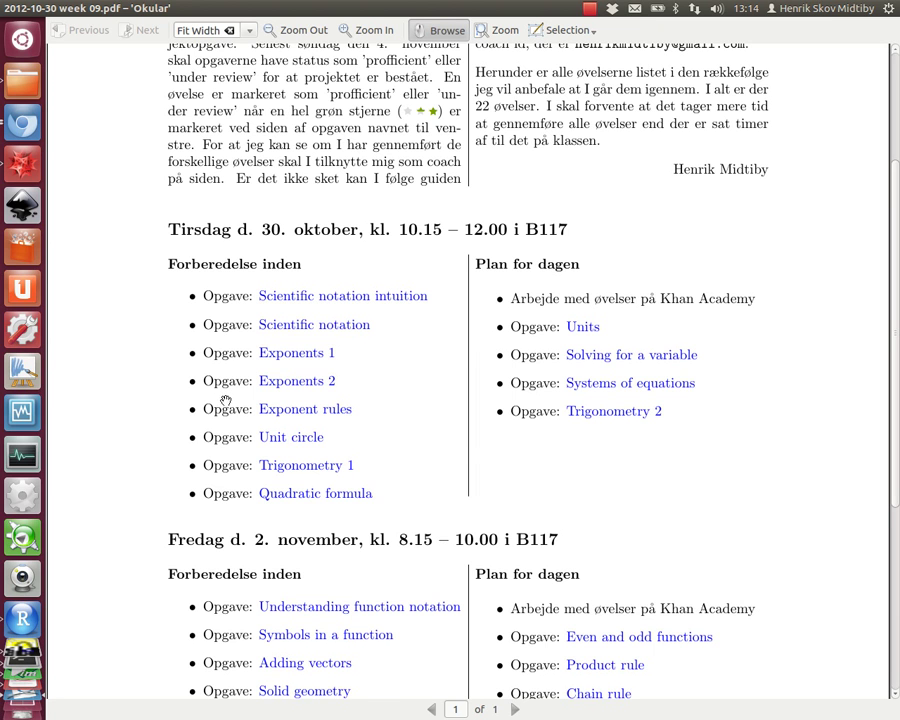
pyautogui.scroll(4, 226, 391)
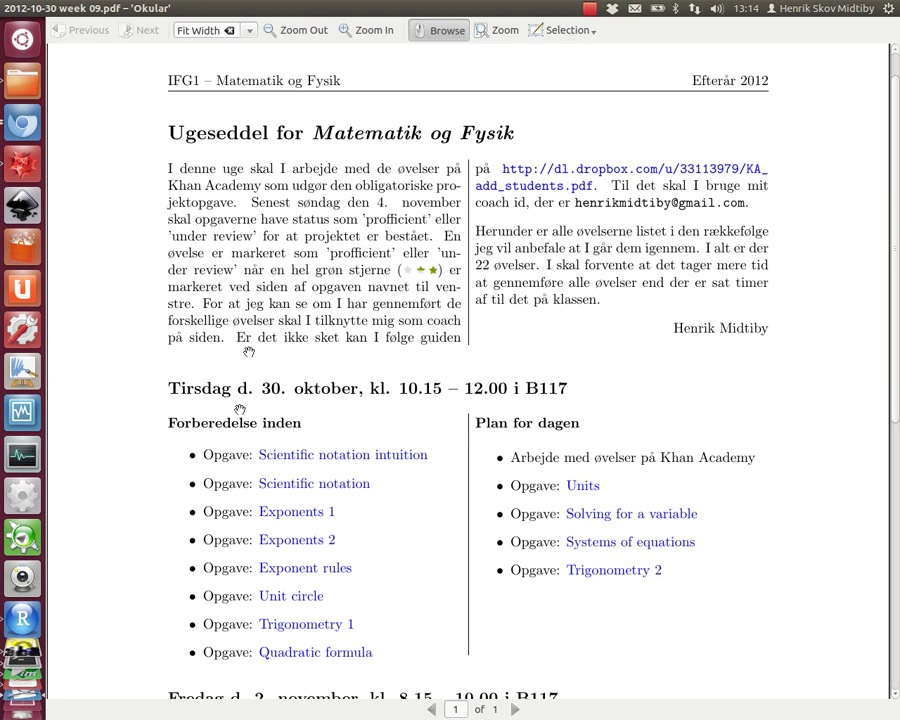
pyautogui.scroll(-3, 248, 352)
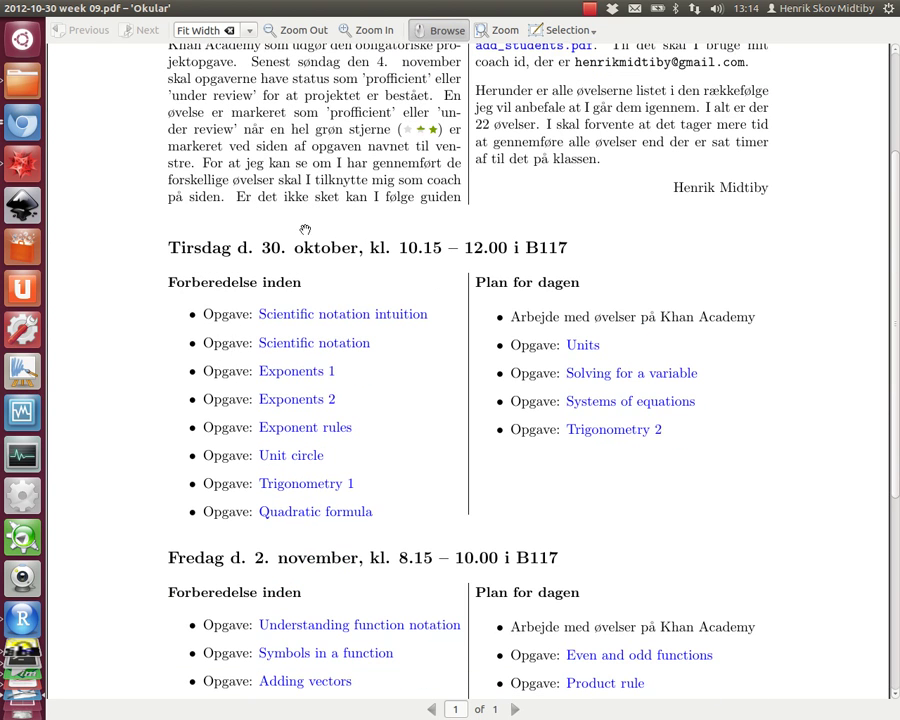
pyautogui.click(305, 374)
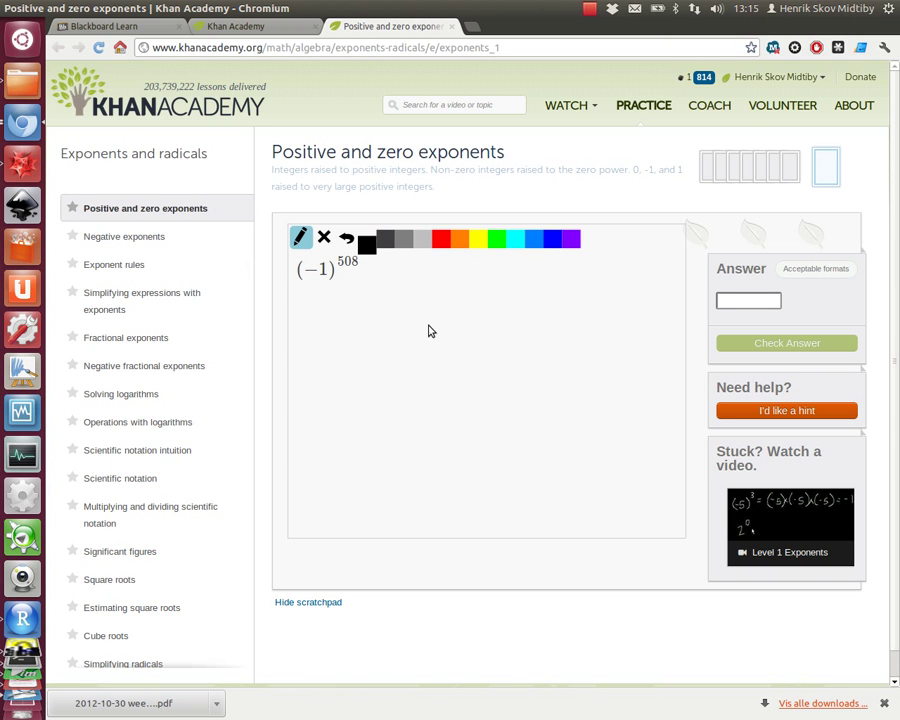
# Step: Try out the scratchpad by hiding and reshowing it, drawing a test stroke and undoing it
pyautogui.click(322, 243)
pyautogui.click(297, 603)
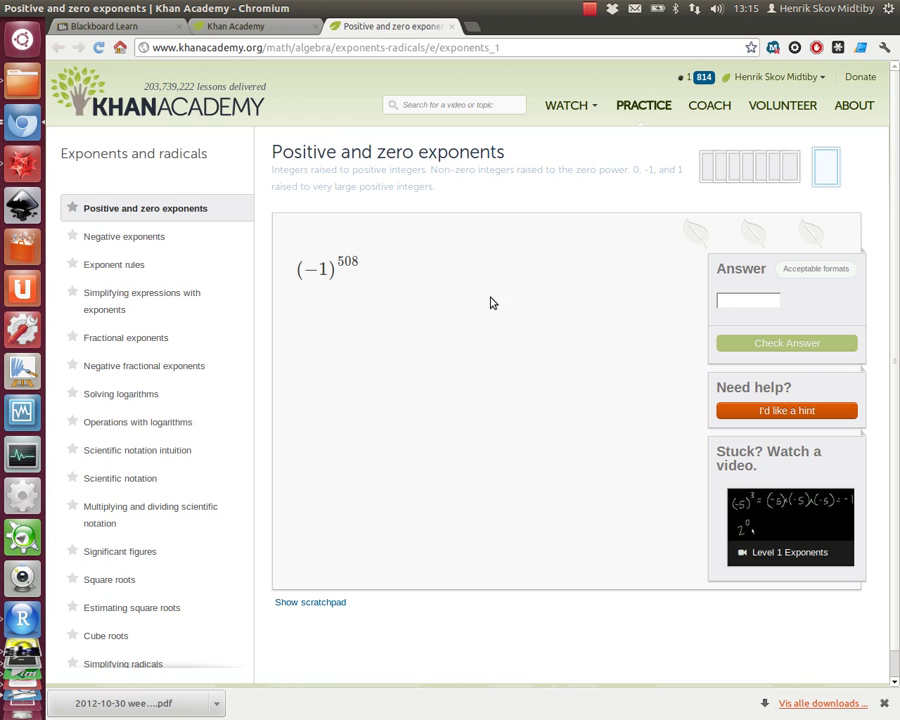
pyautogui.click(310, 603)
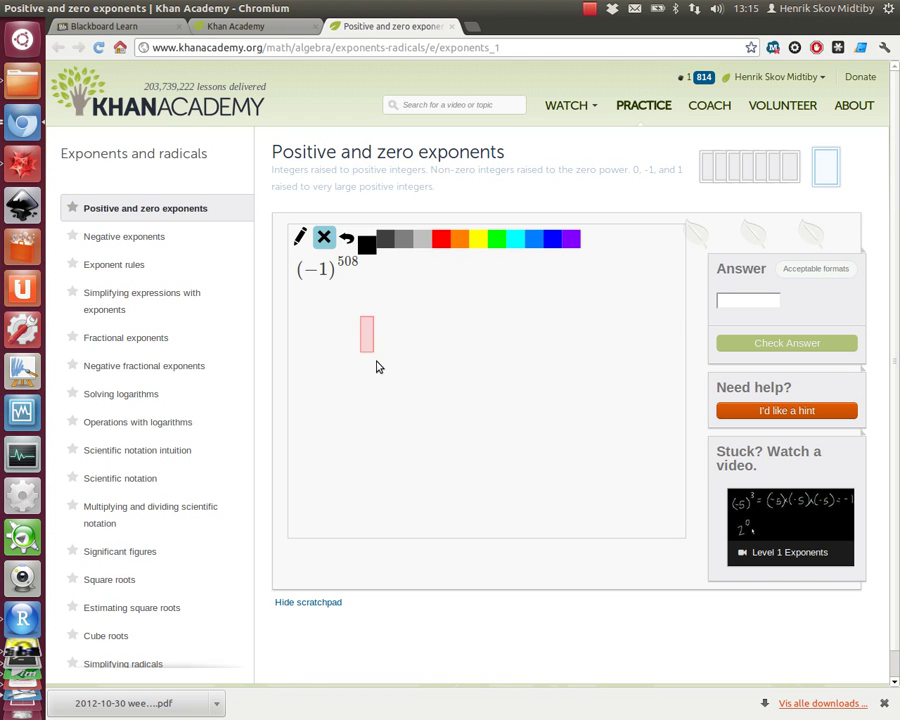
pyautogui.click(300, 236)
pyautogui.moveTo(392, 378)
pyautogui.mouseDown()
pyautogui.moveTo(393, 390)
pyautogui.moveTo(497, 452)
pyautogui.mouseUp()
pyautogui.click(346, 238)
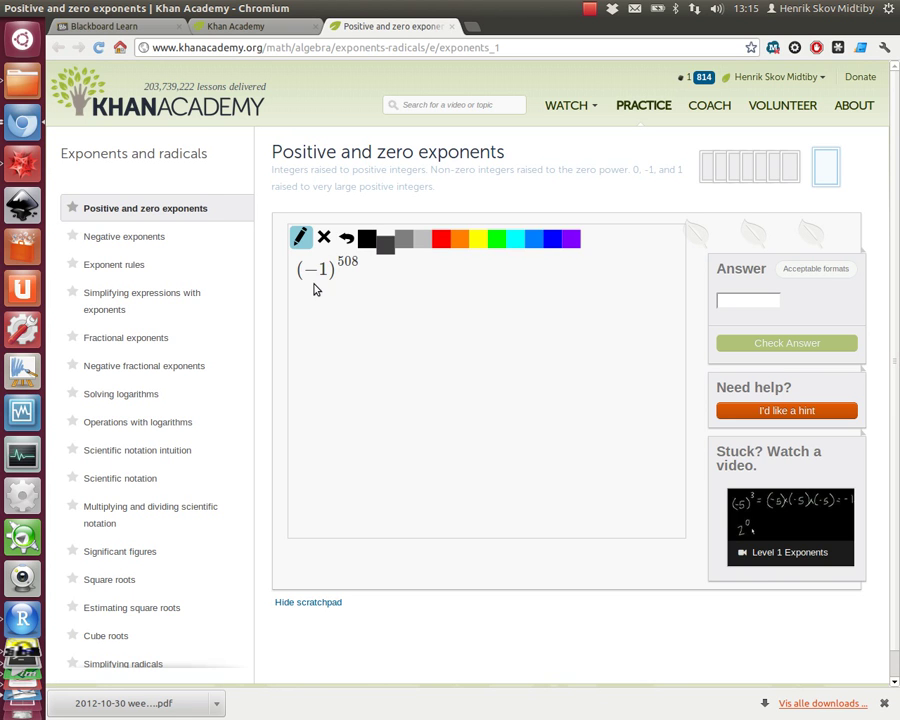
# Step: Handwrite (−1)^2 = 1 in dark grey on the scratchpad below the problem
pyautogui.moveTo(341, 336); pyautogui.dragTo(356, 335)
pyautogui.moveTo(369, 316); pyautogui.dragTo(368, 349)
pyautogui.moveTo(347, 307); pyautogui.dragTo(346, 357)
pyautogui.moveTo(379, 311); pyautogui.dragTo(377, 359)
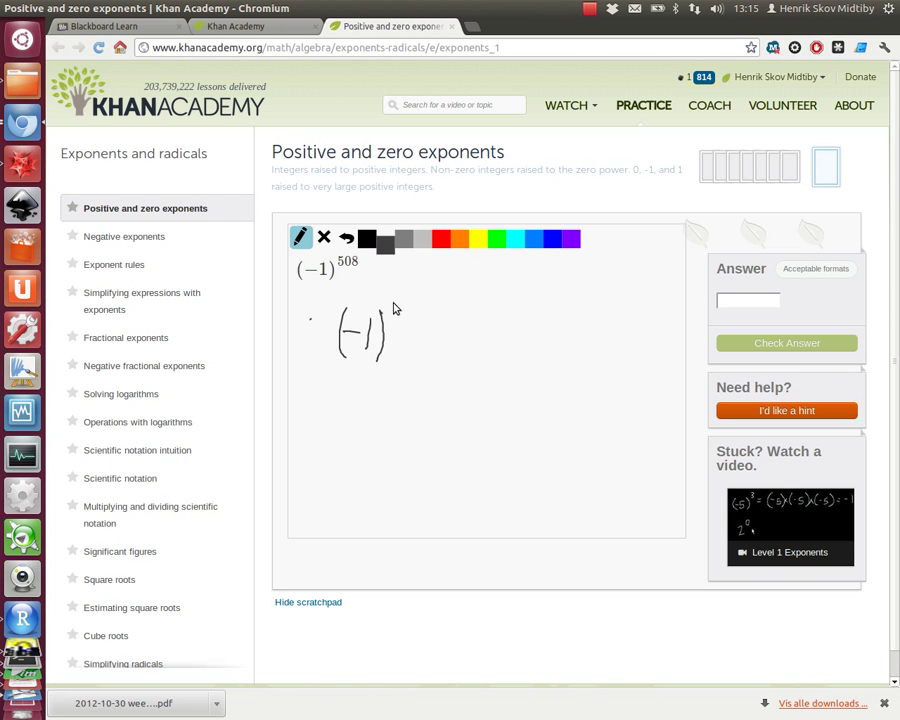
pyautogui.moveTo(391, 292); pyautogui.dragTo(428, 337)
pyautogui.moveTo(417, 342); pyautogui.dragTo(429, 342)
# Step: Handwrite the rule 1^x = 1 beneath the (−1)^2 equation
pyautogui.moveTo(437, 440); pyautogui.dragTo(436, 446)
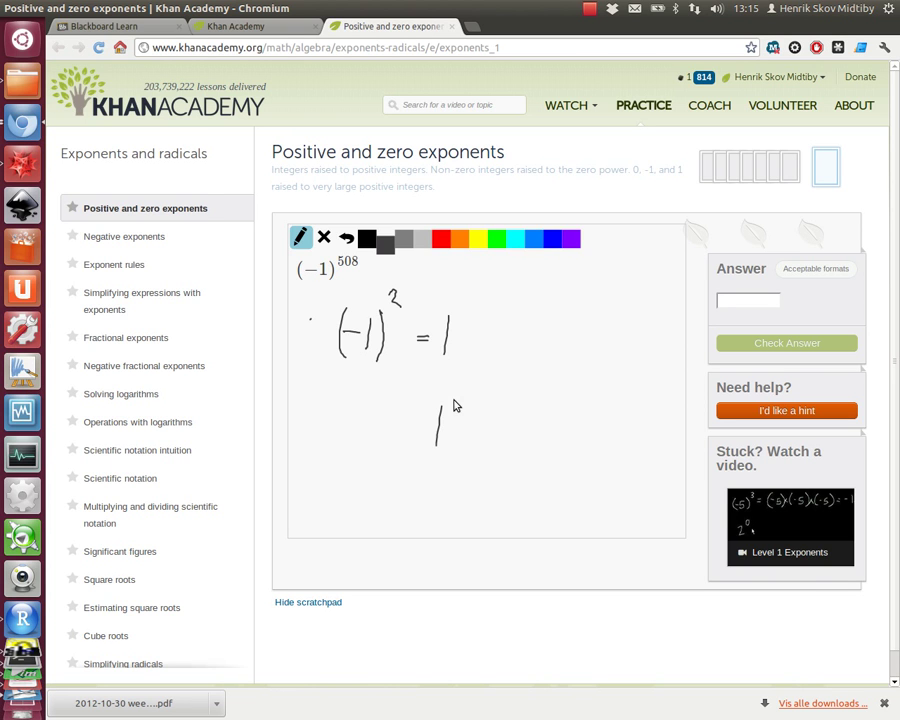
pyautogui.moveTo(455, 391)
pyautogui.mouseDown()
pyautogui.moveTo(455, 410)
pyautogui.moveTo(484, 422)
pyautogui.mouseUp()
pyautogui.moveTo(472, 430); pyautogui.dragTo(484, 429)
pyautogui.moveTo(502, 406); pyautogui.dragTo(499, 445)
# Step: Draw a vertical divider beside the notes and handwrite (−1)^508 = (−1)^(2·254) on its other side
pyautogui.moveTo(487, 271); pyautogui.dragTo(487, 359)
pyautogui.moveTo(516, 299)
pyautogui.mouseDown()
pyautogui.moveTo(531, 316)
pyautogui.moveTo(512, 323)
pyautogui.mouseUp()
pyautogui.moveTo(544, 281); pyautogui.dragTo(546, 322)
pyautogui.moveTo(564, 266)
pyautogui.mouseDown()
pyautogui.moveTo(567, 284)
pyautogui.moveTo(579, 284)
pyautogui.mouseUp()
pyautogui.moveTo(597, 268)
pyautogui.mouseDown()
pyautogui.moveTo(592, 280)
pyautogui.moveTo(596, 270)
pyautogui.moveTo(607, 312)
pyautogui.mouseUp()
pyautogui.moveTo(597, 320)
pyautogui.mouseDown()
pyautogui.moveTo(628, 313)
pyautogui.moveTo(636, 327)
pyautogui.moveTo(616, 331)
pyautogui.mouseUp()
pyautogui.moveTo(642, 291)
pyautogui.mouseDown()
pyautogui.moveTo(641, 338)
pyautogui.moveTo(662, 286)
pyautogui.mouseUp()
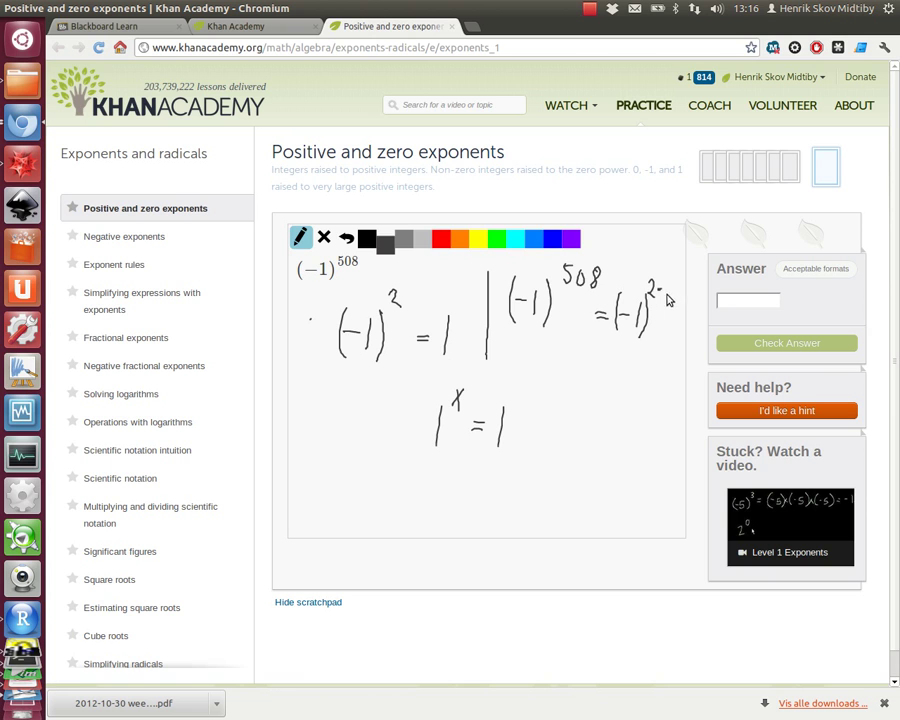
pyautogui.moveTo(665, 287); pyautogui.dragTo(683, 302)
# Step: Extend the divider around the 1^x = 1 note and handwrite = ((−1)^2)^254 under the 508 expression
pyautogui.moveTo(487, 358)
pyautogui.mouseDown()
pyautogui.moveTo(508, 425)
pyautogui.moveTo(508, 478)
pyautogui.mouseUp()
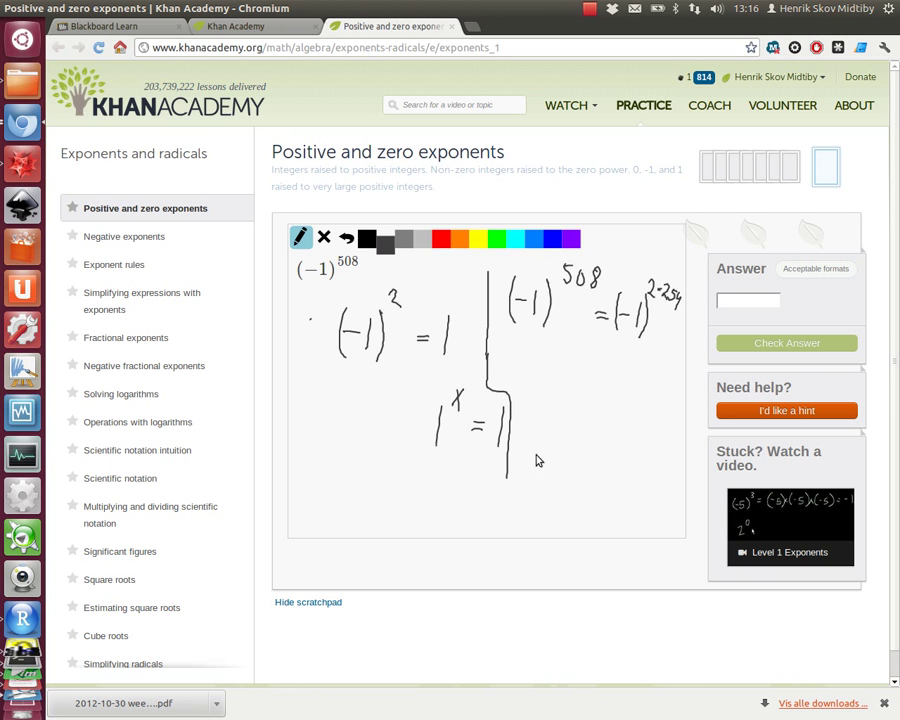
pyautogui.moveTo(536, 367)
pyautogui.mouseDown()
pyautogui.moveTo(534, 398)
pyautogui.moveTo(549, 383)
pyautogui.moveTo(561, 398)
pyautogui.moveTo(572, 376)
pyautogui.moveTo(526, 405)
pyautogui.mouseUp()
pyautogui.moveTo(573, 354); pyautogui.dragTo(576, 405)
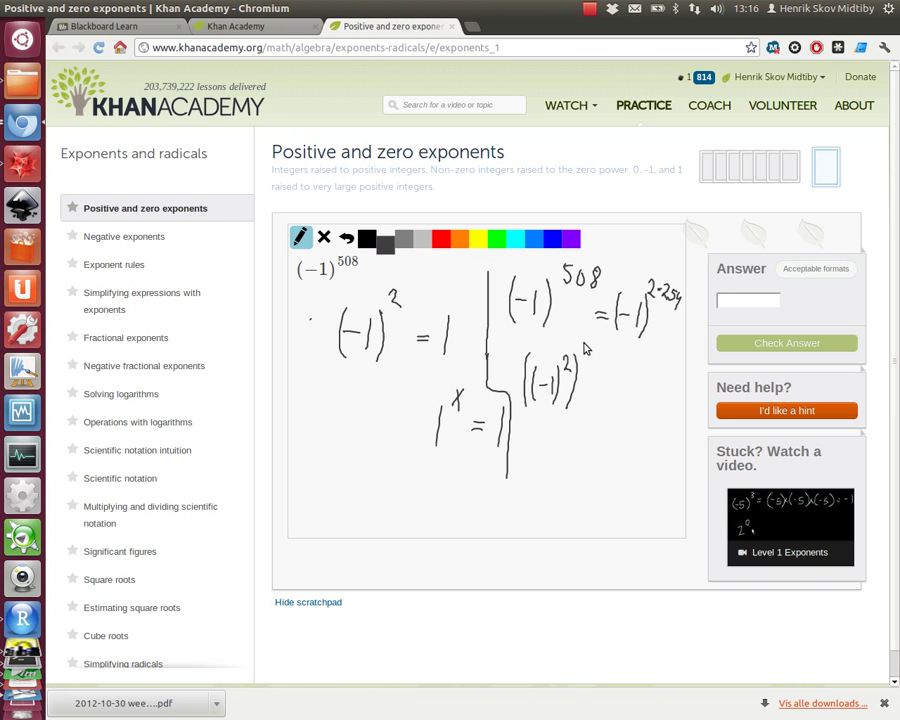
pyautogui.moveTo(585, 343)
pyautogui.mouseDown()
pyautogui.moveTo(592, 358)
pyautogui.moveTo(609, 358)
pyautogui.mouseUp()
pyautogui.moveTo(507, 377); pyautogui.dragTo(517, 384)
# Step: Handwrite the simplified line = (1)^254 below ((−1)^2)^254
pyautogui.moveTo(524, 442); pyautogui.dragTo(536, 441)
pyautogui.moveTo(525, 450); pyautogui.dragTo(537, 449)
pyautogui.moveTo(547, 430)
pyautogui.mouseDown()
pyautogui.moveTo(546, 466)
pyautogui.moveTo(572, 464)
pyautogui.mouseUp()
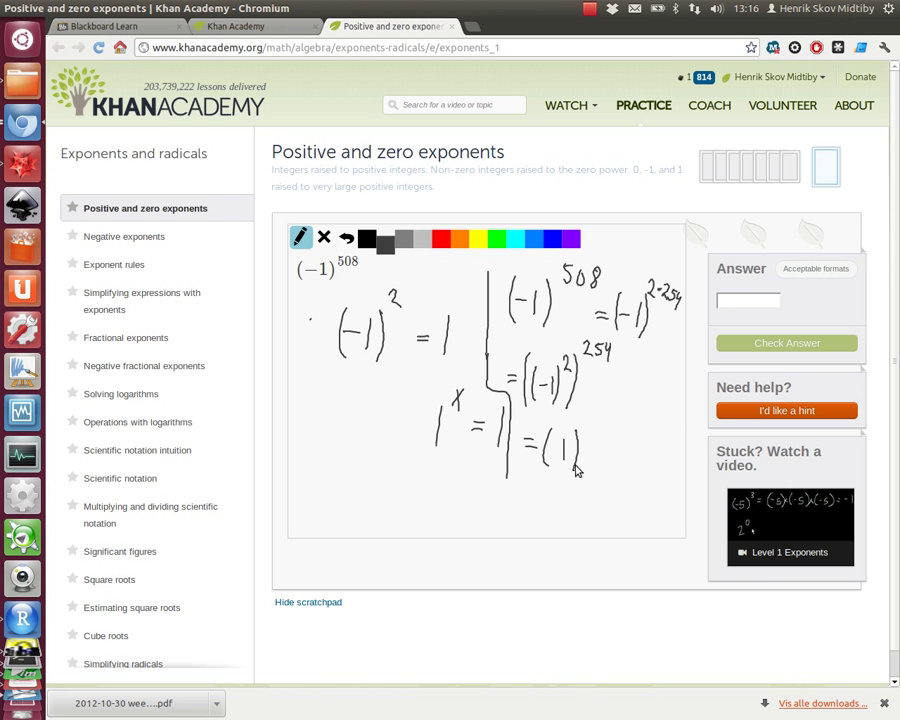
pyautogui.moveTo(586, 412)
pyautogui.mouseDown()
pyautogui.moveTo(595, 427)
pyautogui.moveTo(615, 424)
pyautogui.mouseUp()
pyautogui.moveTo(612, 415); pyautogui.dragTo(612, 433)
# Step: Enter 1 as the answer to (−1)^508 and have it checked
pyautogui.click(748, 300)
pyautogui.write('1')
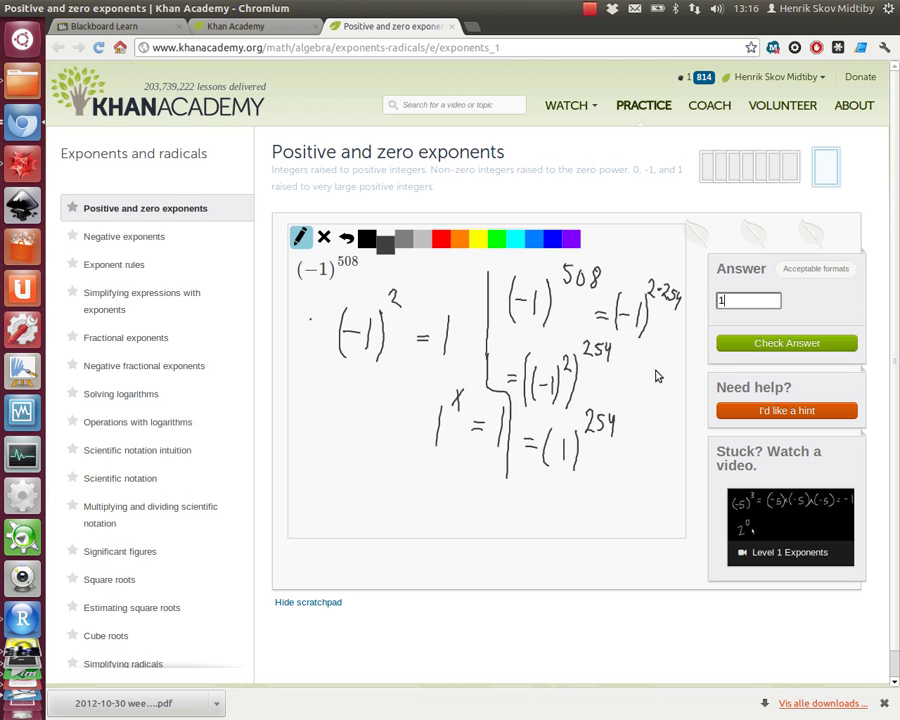
pyautogui.click(780, 342)
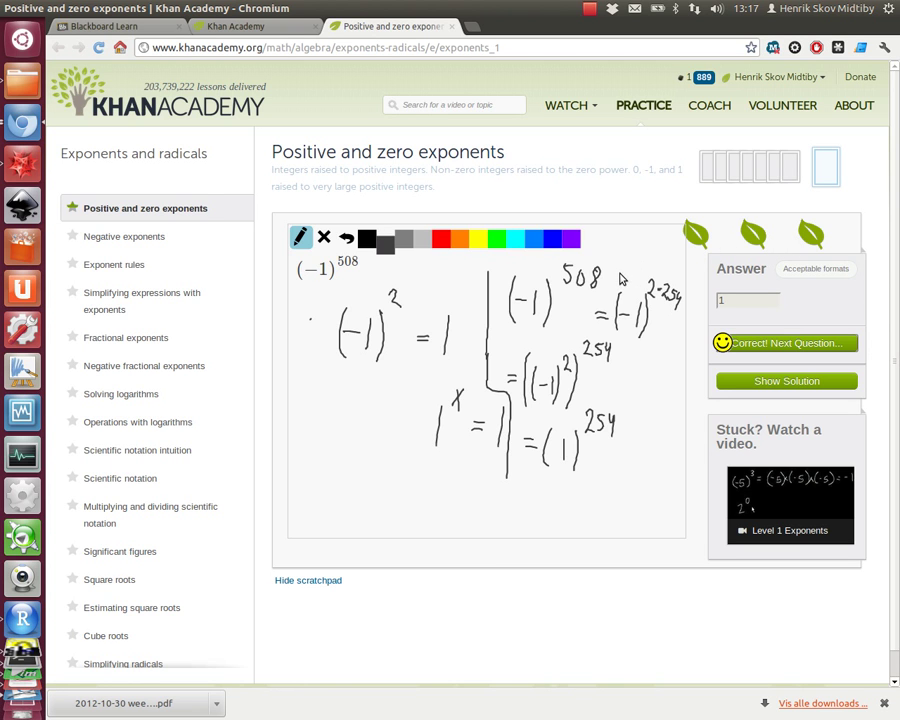
# Step: Erase the handwritten work from the scratchpad and hide the scratchpad
pyautogui.click(324, 239)
pyautogui.moveTo(295, 287); pyautogui.dragTo(690, 534)
pyautogui.moveTo(504, 326); pyautogui.dragTo(588, 283)
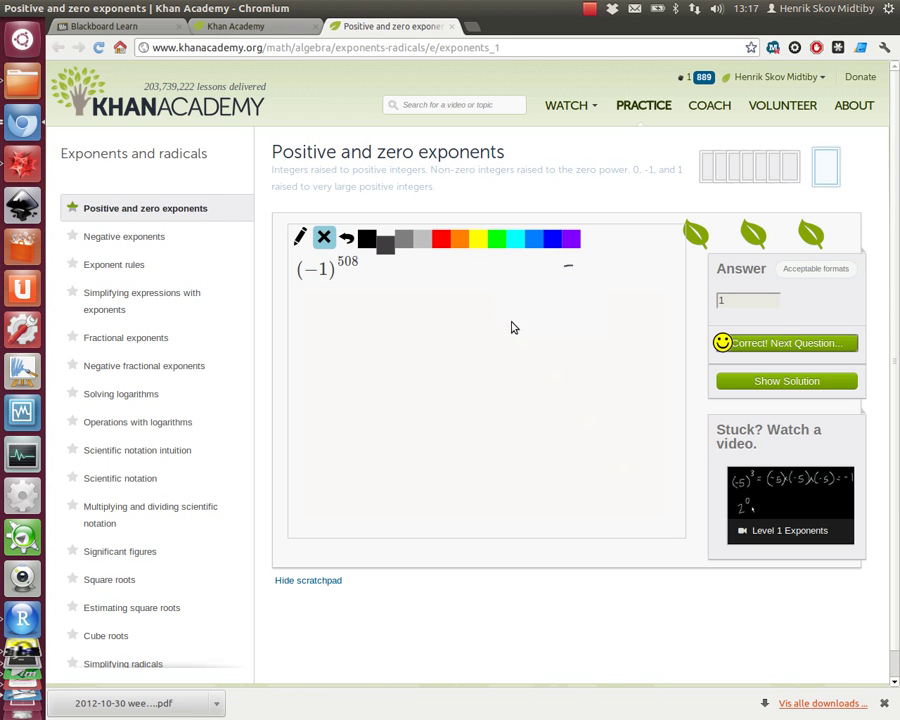
pyautogui.click(318, 581)
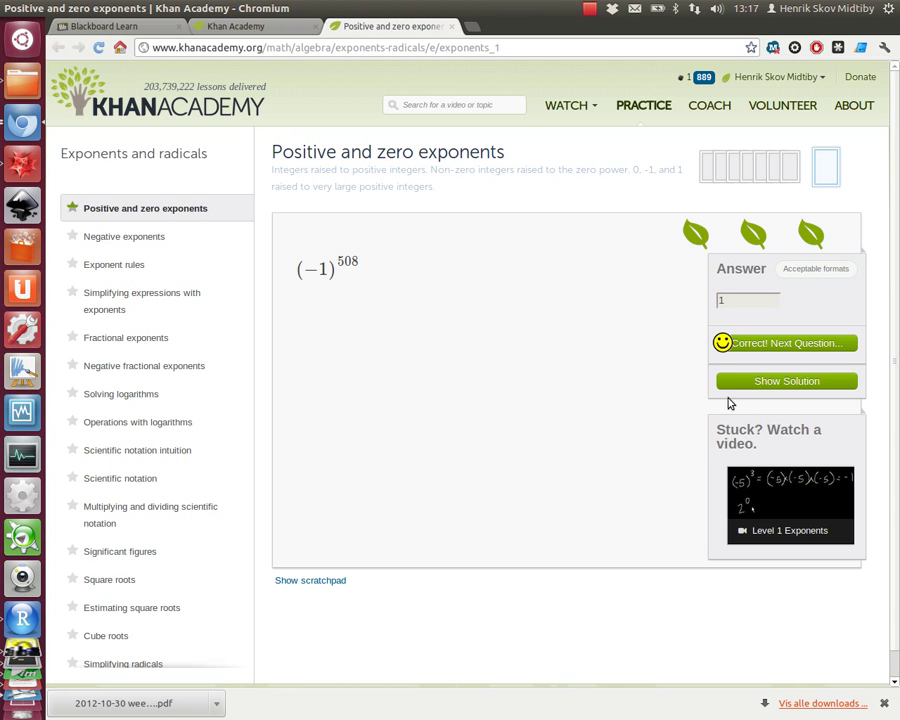
# Step: Reveal both solution steps for (−1)^508 and go on to the next question
pyautogui.click(779, 382)
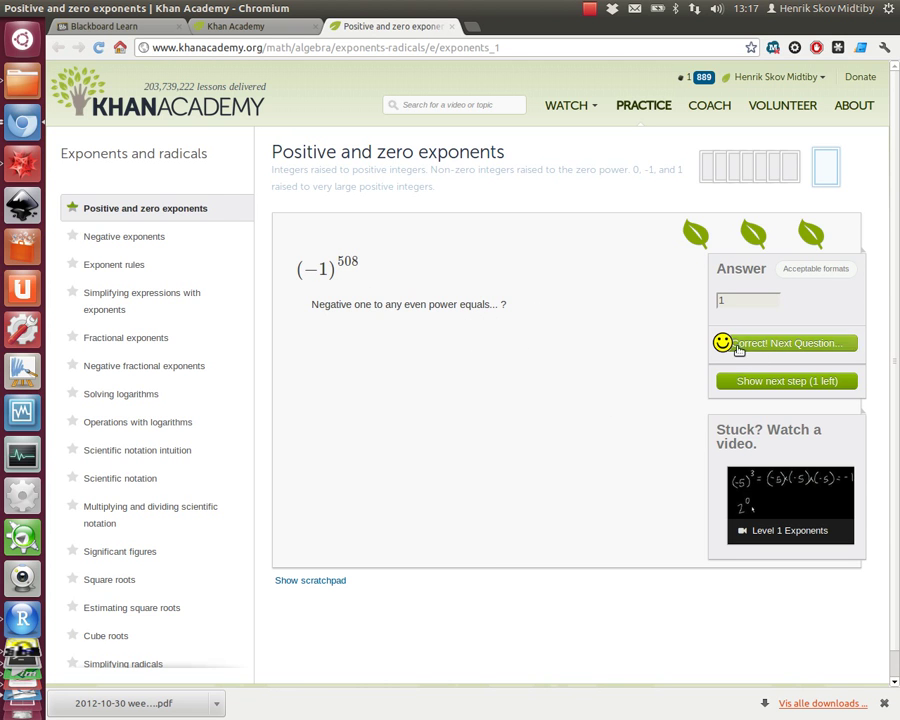
pyautogui.click(773, 381)
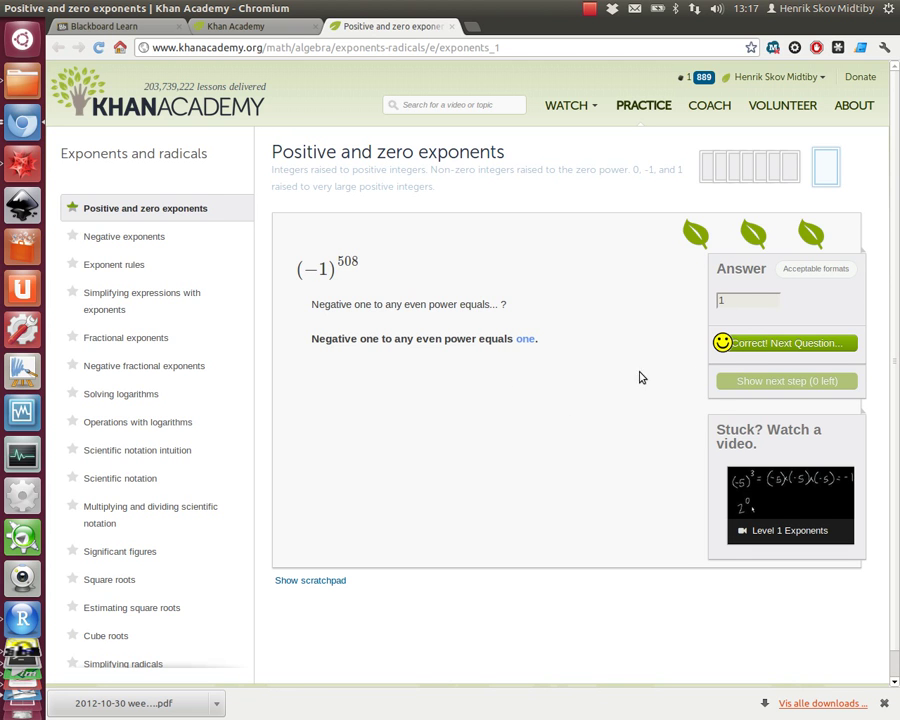
pyautogui.click(776, 343)
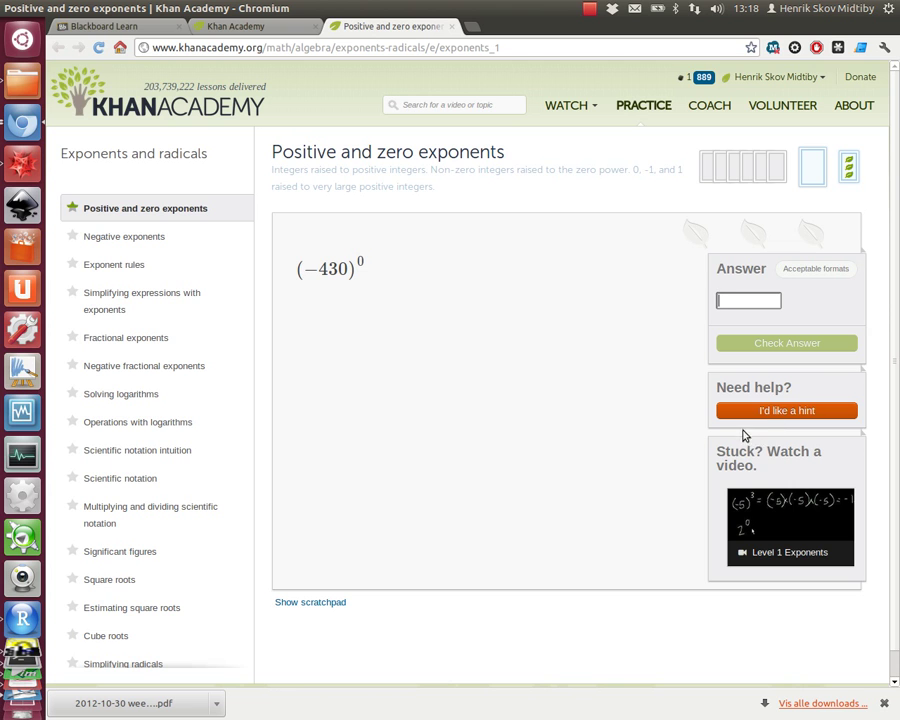
# Step: Reveal both hints for (−430)^0 and bring back the scratchpad with a red pen selected
pyautogui.click(776, 416)
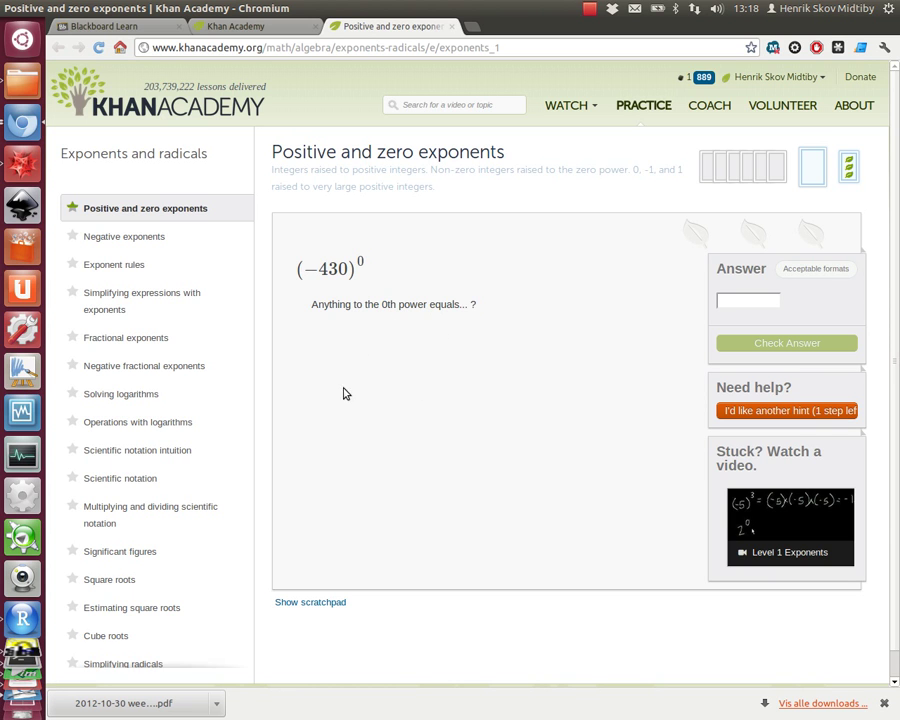
pyautogui.click(310, 601)
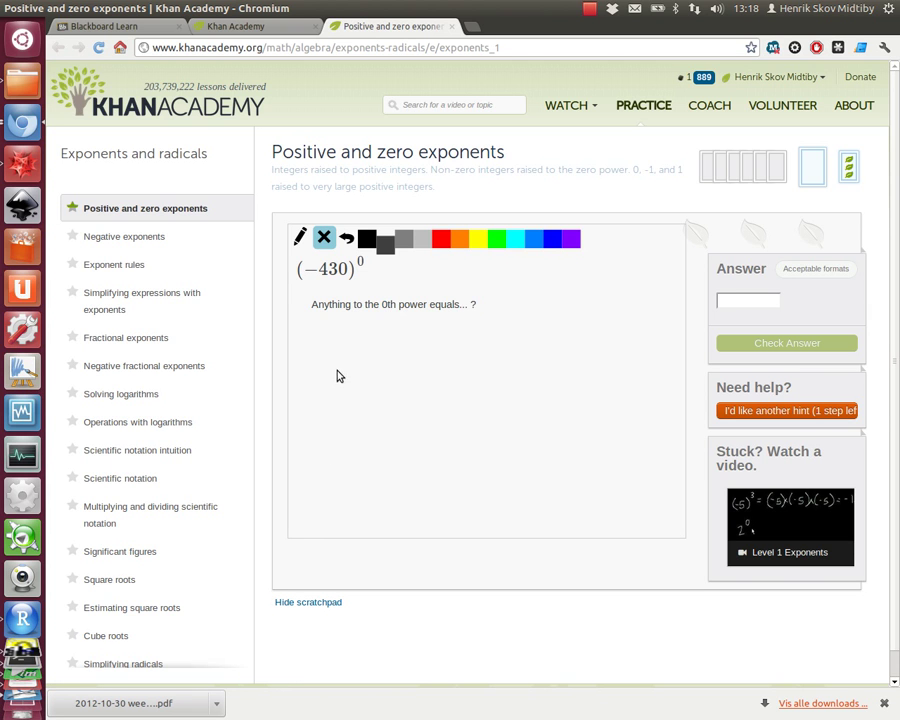
pyautogui.click(300, 237)
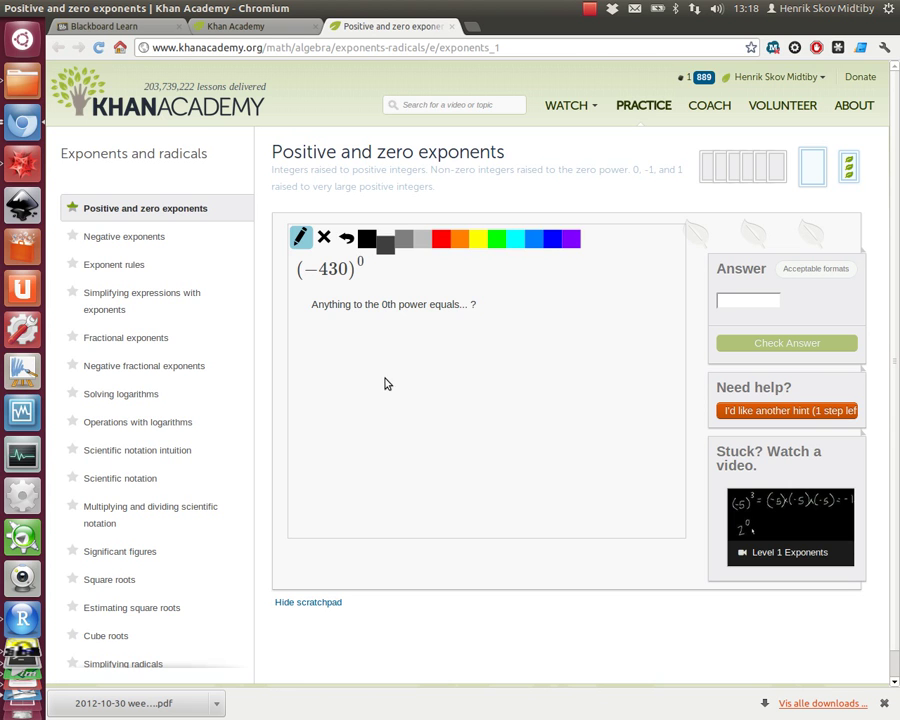
pyautogui.click(441, 238)
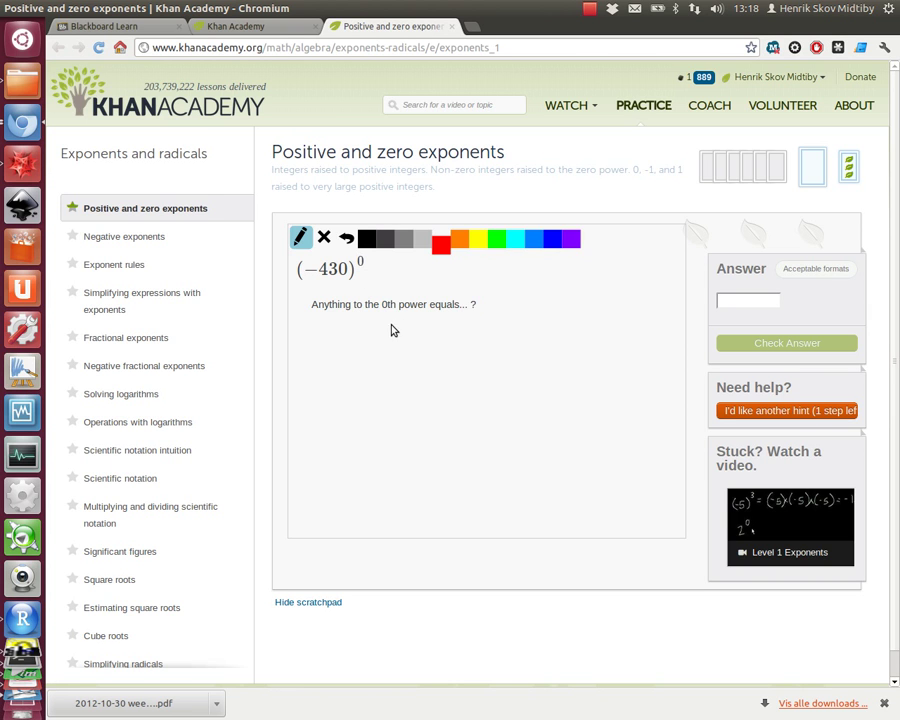
pyautogui.click(788, 414)
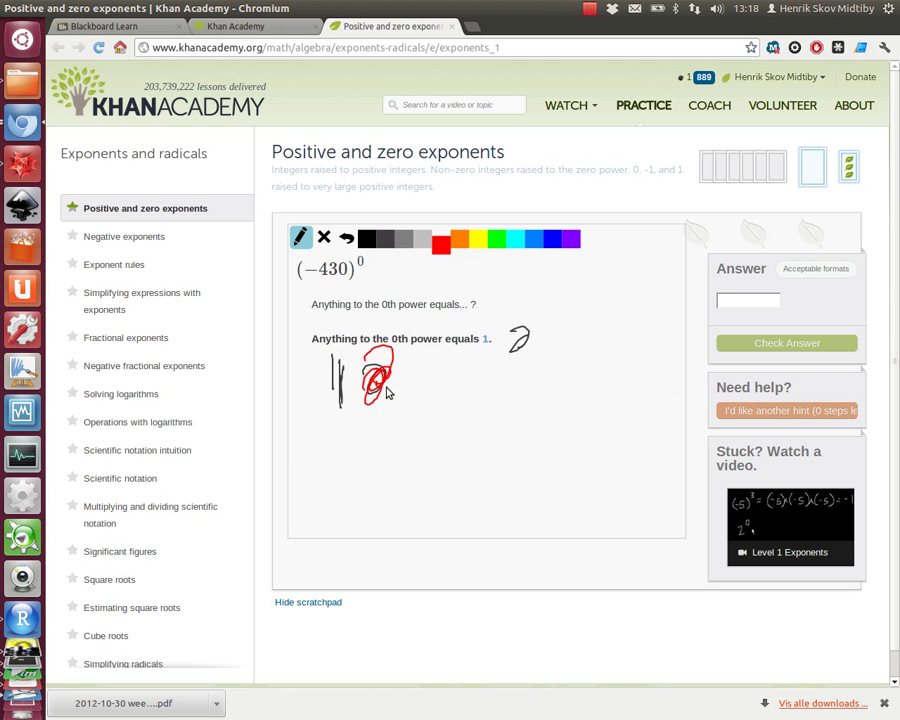
# Step: Erase the scribbles from the scratchpad and submit 1 as the answer to (−430)^0
pyautogui.click(324, 237)
pyautogui.click(300, 237)
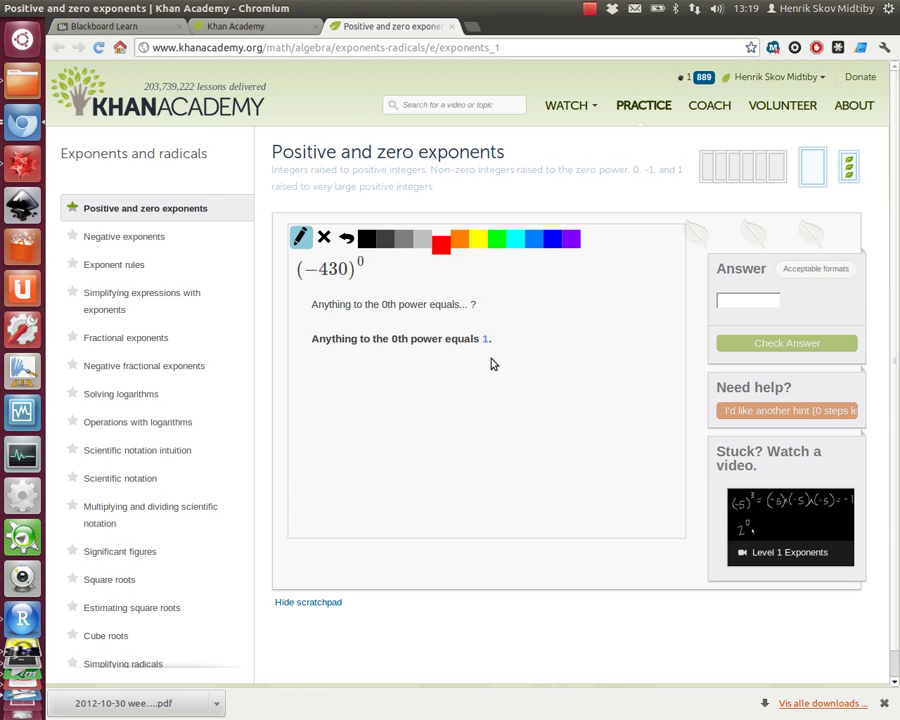
pyautogui.click(743, 303)
pyautogui.write('1')
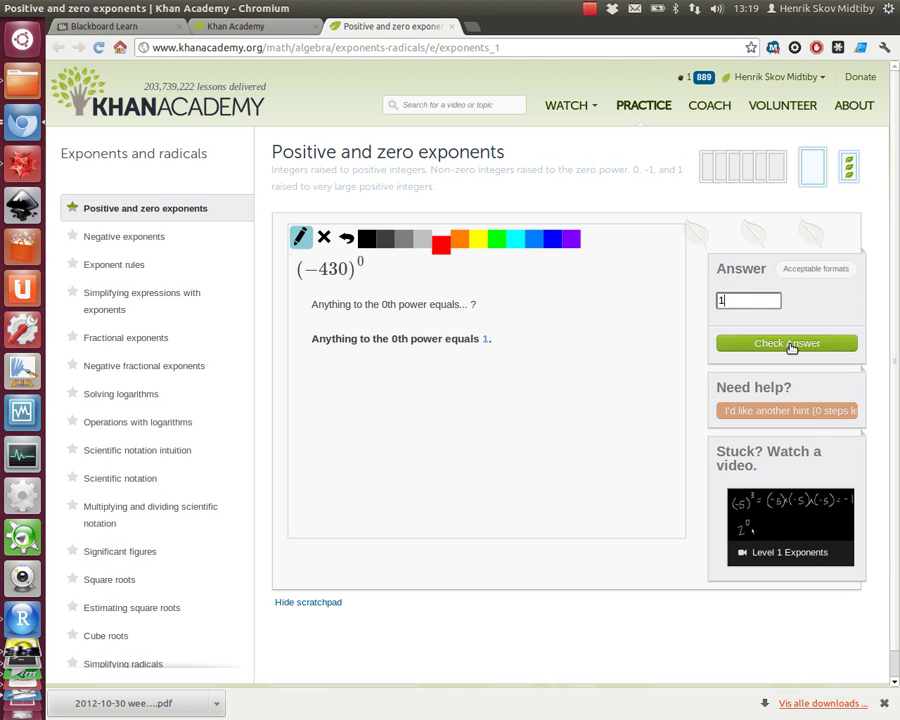
pyautogui.click(726, 343)
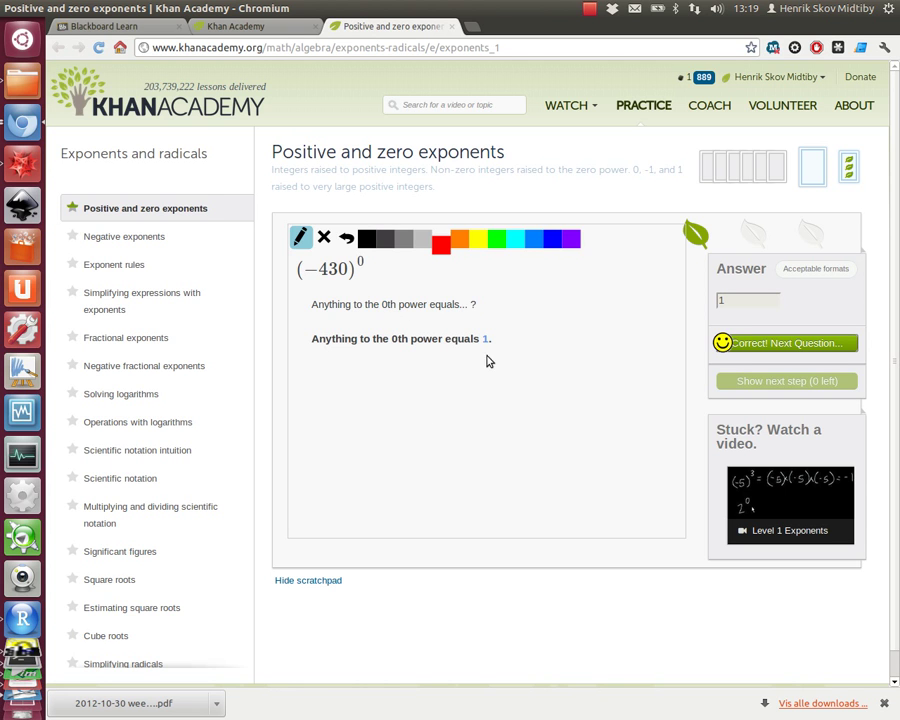
# Step: Advance to the (−1)^596 question, submit 1 as its answer and continue to the following question
pyautogui.click(772, 344)
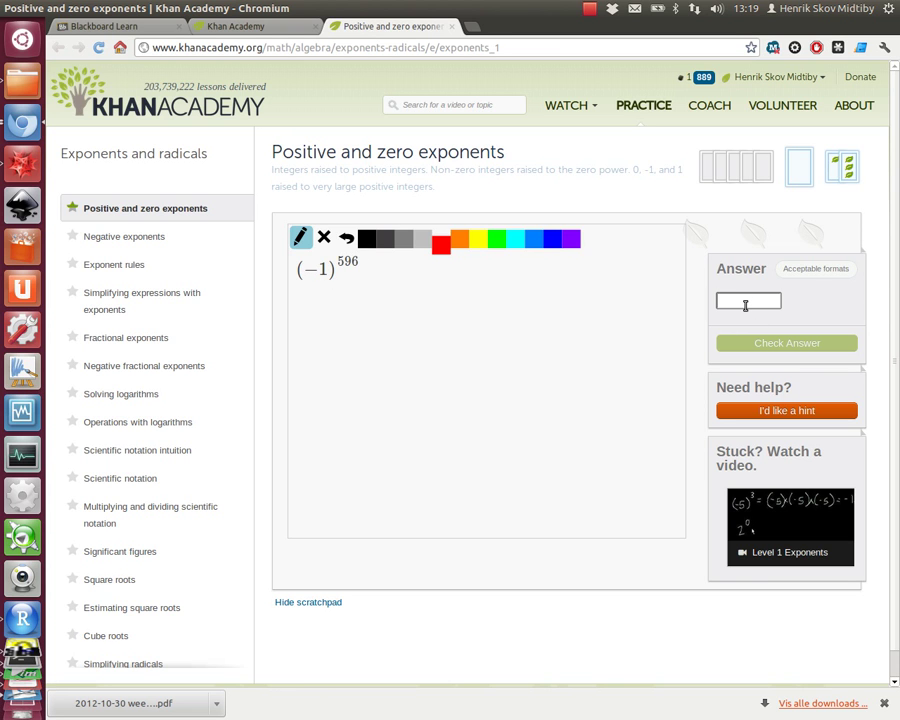
pyautogui.write('1')
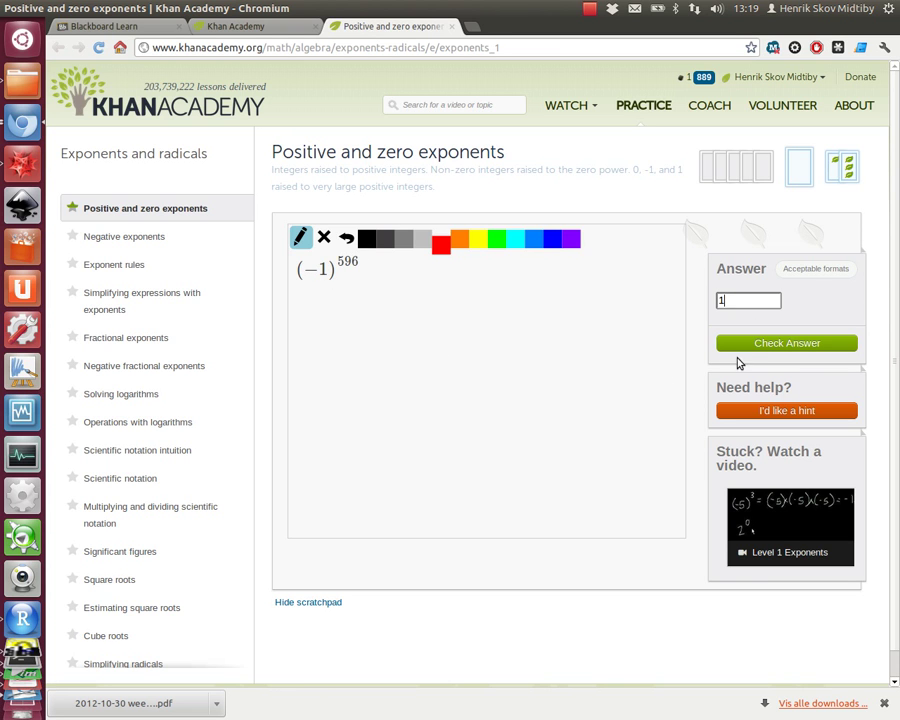
pyautogui.click(748, 345)
pyautogui.click(751, 347)
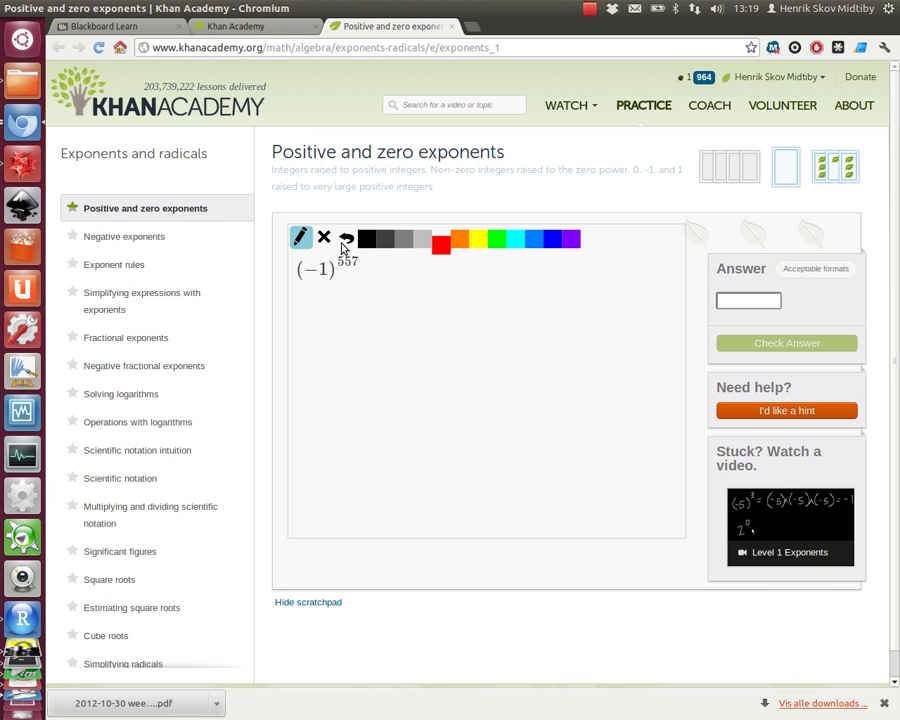
# Step: Handwrite (−1)^557 = (−1)·(−1)^556 in red on the scratchpad
pyautogui.moveTo(331, 340)
pyautogui.mouseDown()
pyautogui.moveTo(348, 340)
pyautogui.moveTo(354, 356)
pyautogui.mouseUp()
pyautogui.moveTo(327, 317); pyautogui.dragTo(327, 356)
pyautogui.moveTo(362, 313); pyautogui.dragTo(364, 356)
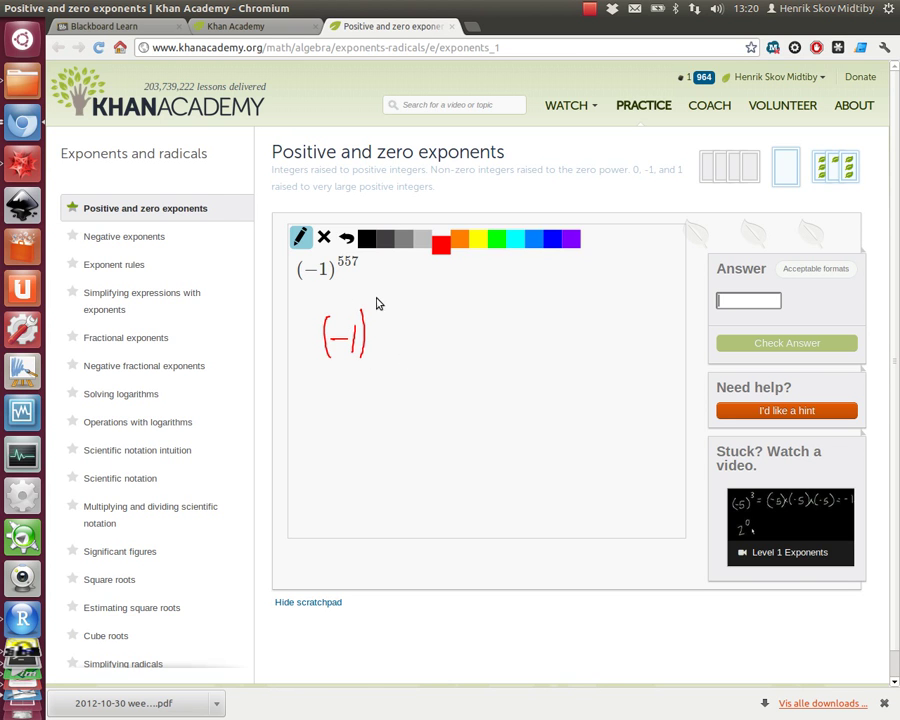
pyautogui.moveTo(378, 290)
pyautogui.mouseDown()
pyautogui.moveTo(371, 305)
pyautogui.moveTo(398, 305)
pyautogui.moveTo(475, 350)
pyautogui.moveTo(452, 350)
pyautogui.mouseUp()
pyautogui.moveTo(488, 314); pyautogui.dragTo(485, 356)
pyautogui.click(506, 339)
pyautogui.moveTo(533, 316)
pyautogui.mouseDown()
pyautogui.moveTo(530, 357)
pyautogui.moveTo(546, 338)
pyautogui.mouseUp()
pyautogui.moveTo(551, 322); pyautogui.dragTo(560, 360)
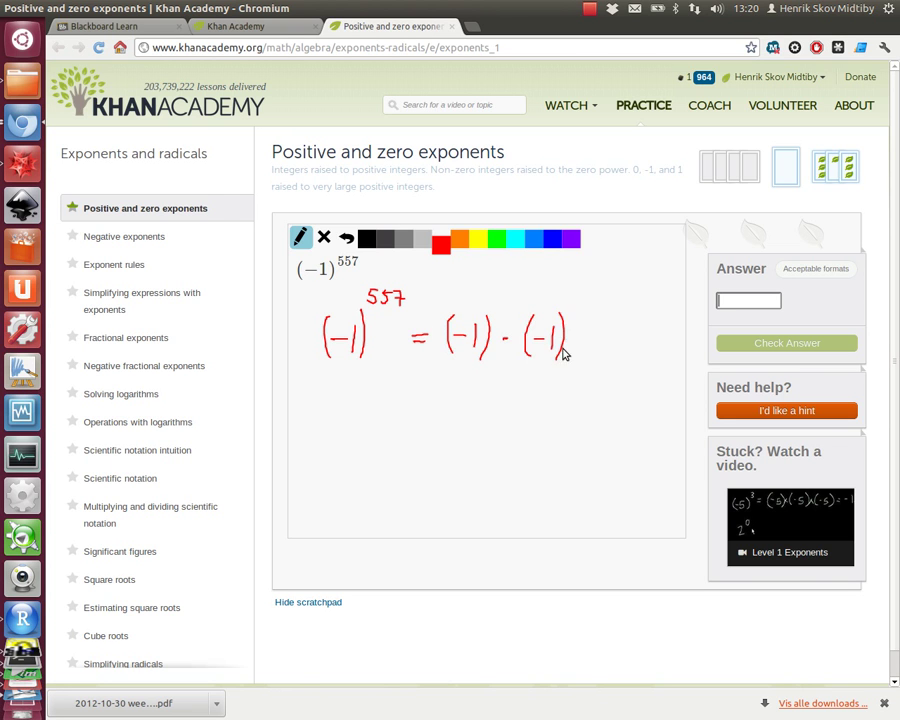
pyautogui.moveTo(573, 297)
pyautogui.mouseDown()
pyautogui.moveTo(587, 313)
pyautogui.moveTo(564, 301)
pyautogui.moveTo(571, 292)
pyautogui.mouseUp()
# Step: Strike through (−1)^556 with an arrow leading to 1 on the scratchpad and submit −1 as the answer to (−1)^557
pyautogui.moveTo(516, 370)
pyautogui.mouseDown()
pyautogui.moveTo(613, 269)
pyautogui.moveTo(612, 283)
pyautogui.mouseUp()
pyautogui.moveTo(612, 330)
pyautogui.mouseDown()
pyautogui.moveTo(625, 316)
pyautogui.moveTo(621, 347)
pyautogui.mouseUp()
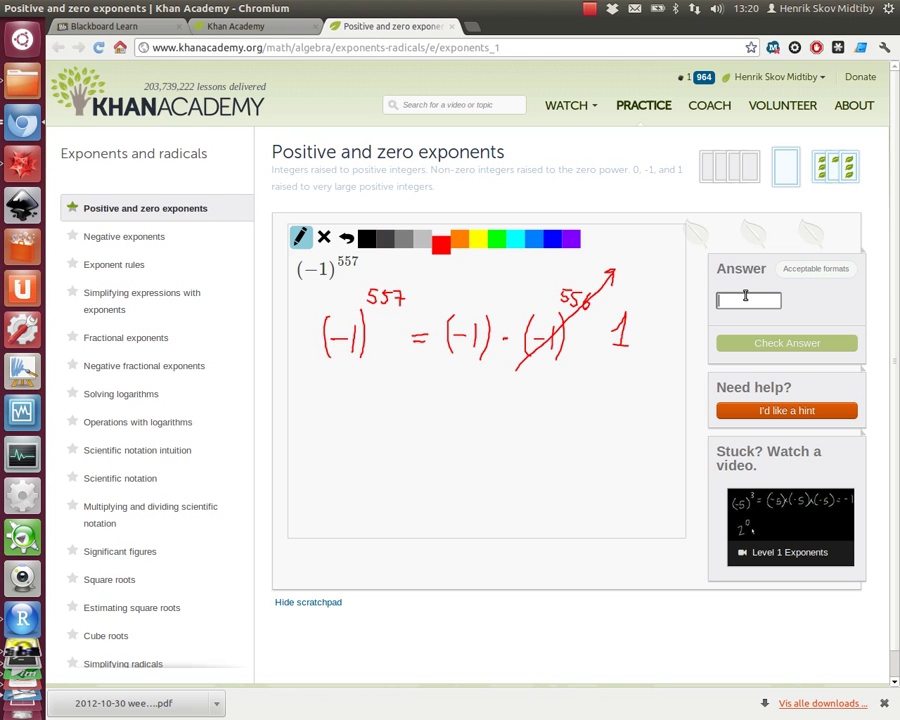
pyautogui.write('-1')
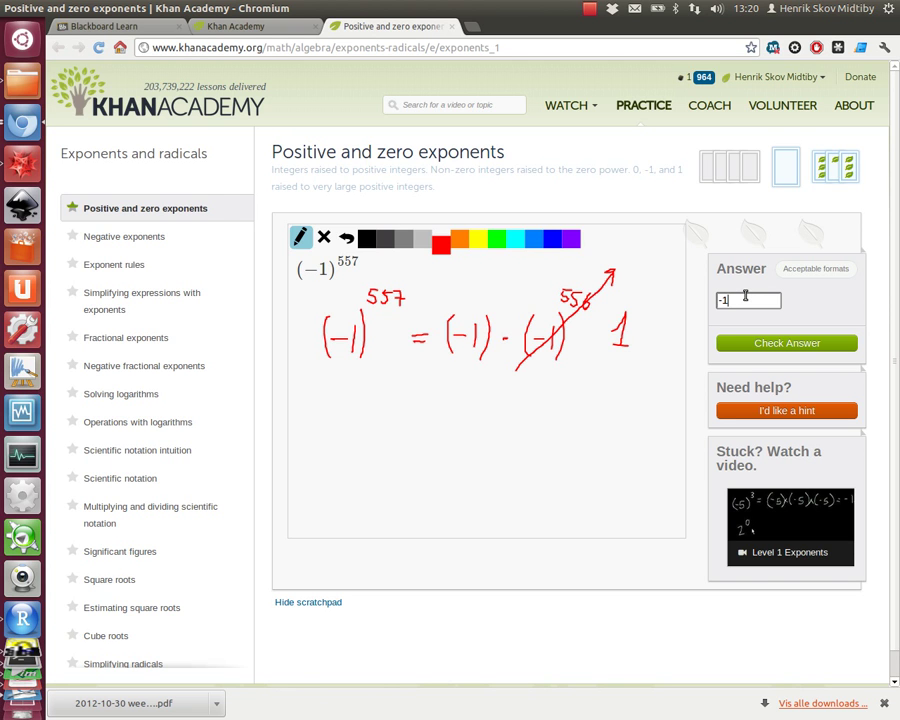
pyautogui.rightClick(580, 230)
pyautogui.click(800, 345)
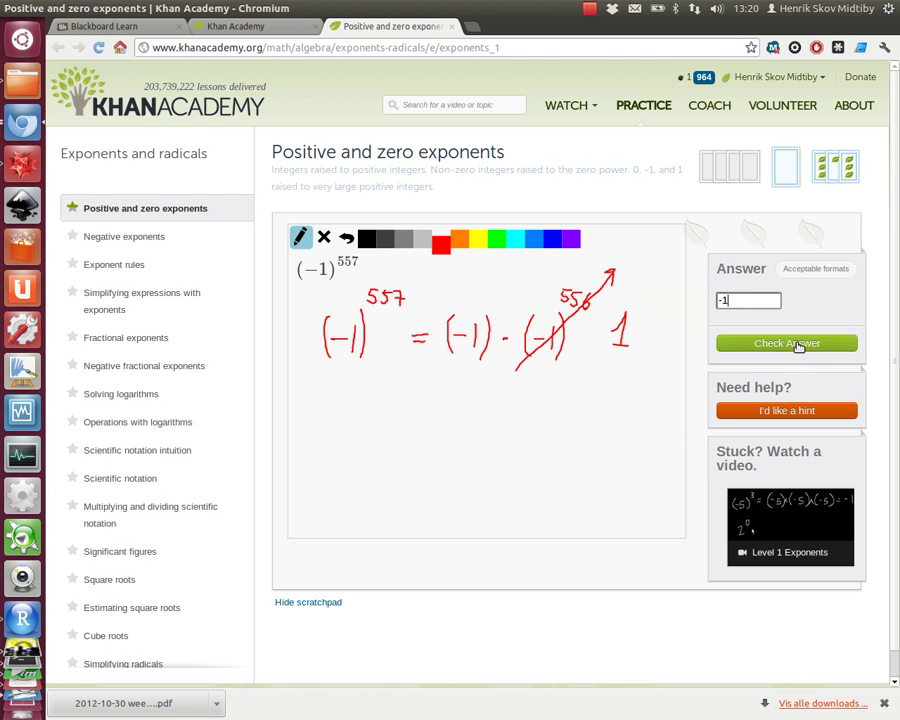
pyautogui.click(800, 345)
# Step: Reveal the first solution step for (−1)^557 and erase the red handwriting covering it
pyautogui.click(782, 382)
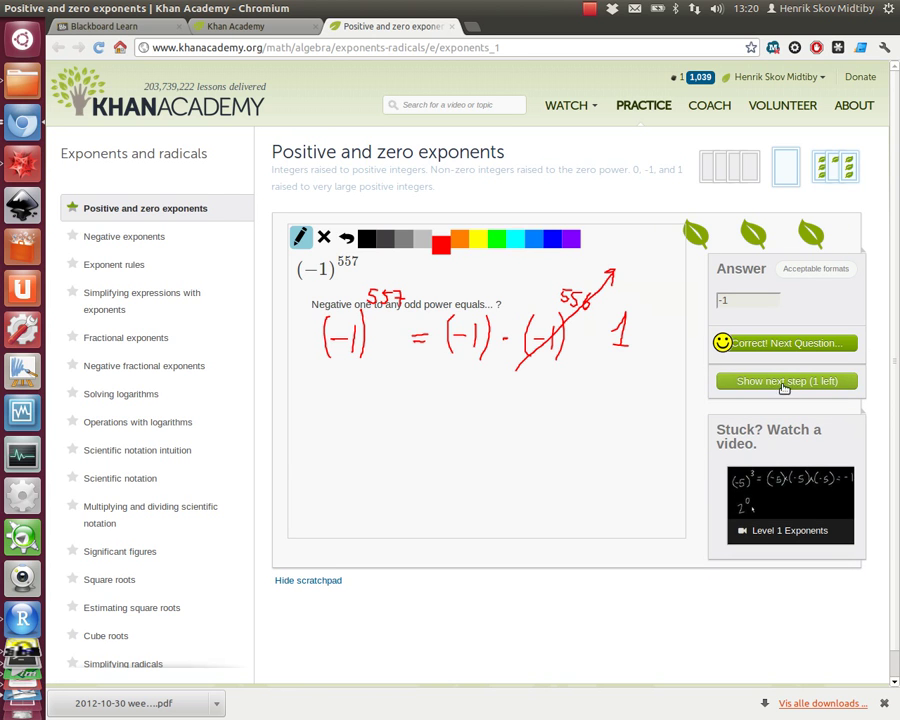
pyautogui.click(324, 237)
pyautogui.moveTo(303, 298)
pyautogui.mouseDown()
pyautogui.moveTo(609, 420)
pyautogui.moveTo(645, 419)
pyautogui.mouseUp()
pyautogui.moveTo(618, 281)
pyautogui.mouseDown()
pyautogui.moveTo(574, 295)
pyautogui.moveTo(343, 306)
pyautogui.mouseUp()
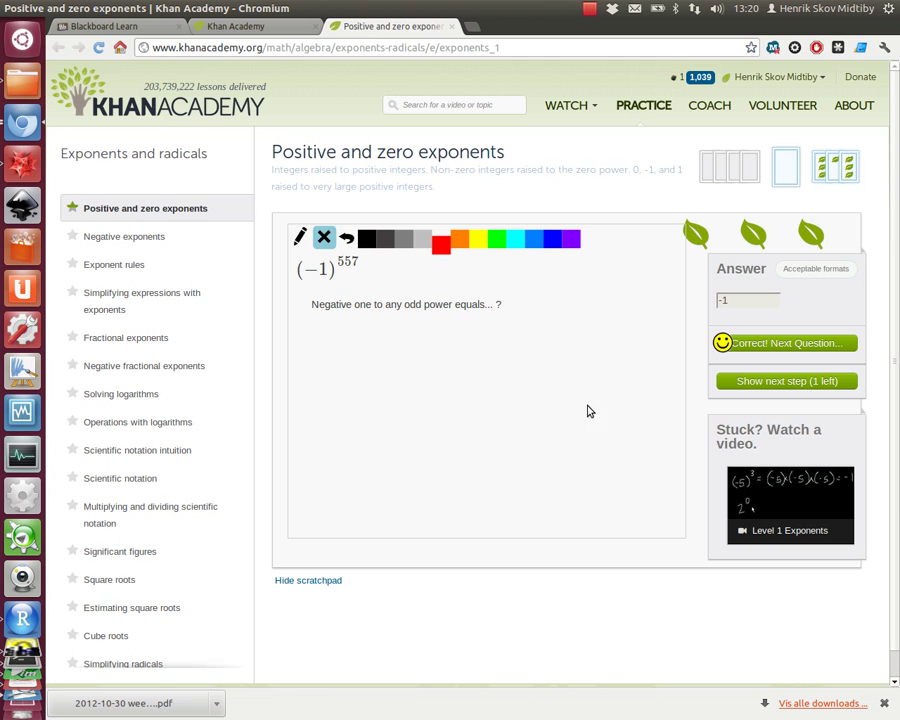
# Step: Switch back to the pen, advance to the (−10)^3 question and handwrite (−10)·(−10)·(−10) in red on the scratchpad
pyautogui.click(302, 244)
pyautogui.click(762, 343)
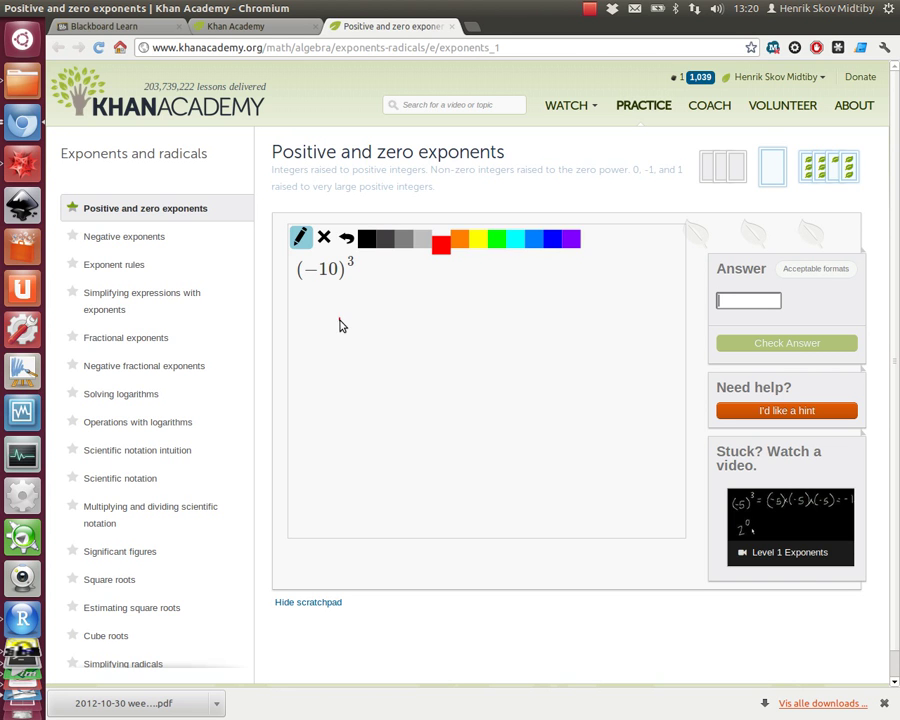
pyautogui.moveTo(327, 327)
pyautogui.mouseDown()
pyautogui.moveTo(347, 338)
pyautogui.moveTo(357, 320)
pyautogui.moveTo(390, 328)
pyautogui.mouseUp()
pyautogui.click(370, 328)
pyautogui.click(386, 316)
pyautogui.moveTo(396, 315)
pyautogui.mouseDown()
pyautogui.moveTo(396, 338)
pyautogui.moveTo(403, 326)
pyautogui.moveTo(433, 329)
pyautogui.moveTo(459, 318)
pyautogui.moveTo(426, 345)
pyautogui.mouseUp()
pyautogui.click(419, 329)
pyautogui.moveTo(470, 302); pyautogui.dragTo(472, 340)
pyautogui.moveTo(411, 313)
pyautogui.mouseDown()
pyautogui.moveTo(413, 340)
pyautogui.moveTo(381, 341)
pyautogui.mouseUp()
pyautogui.moveTo(362, 296); pyautogui.dragTo(366, 344)
pyautogui.click(372, 324)
pyautogui.moveTo(329, 298); pyautogui.dragTo(326, 346)
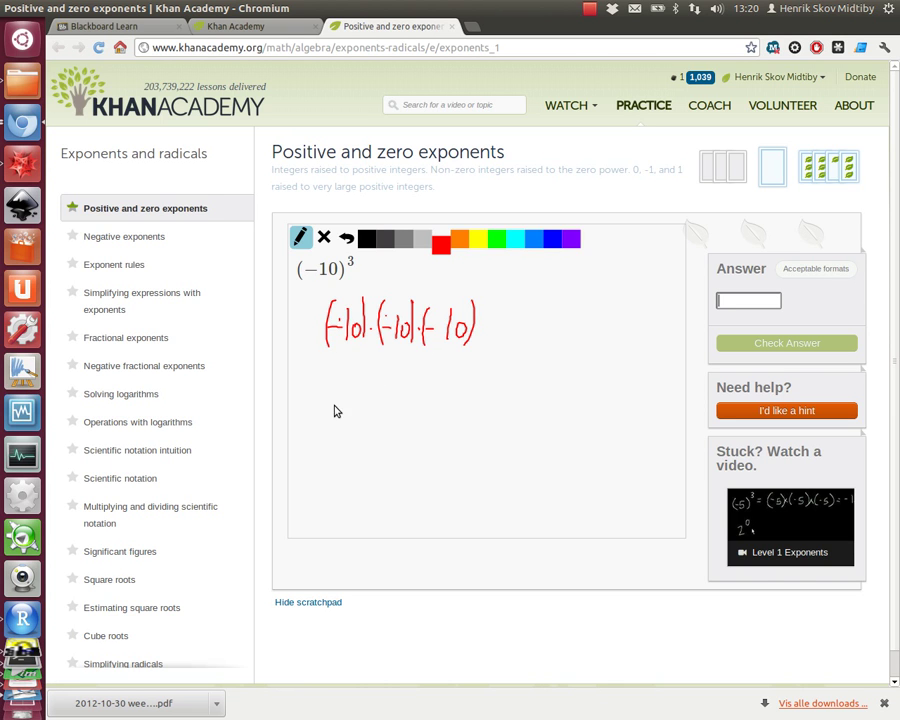
# Step: Handwrite −1000 below the product, submit −1000 as the answer and continue to the following question
pyautogui.moveTo(324, 408); pyautogui.dragTo(338, 408)
pyautogui.moveTo(357, 400)
pyautogui.mouseDown()
pyautogui.moveTo(358, 416)
pyautogui.moveTo(371, 402)
pyautogui.moveTo(386, 418)
pyautogui.moveTo(389, 402)
pyautogui.moveTo(400, 403)
pyautogui.mouseUp()
pyautogui.write('-1000')
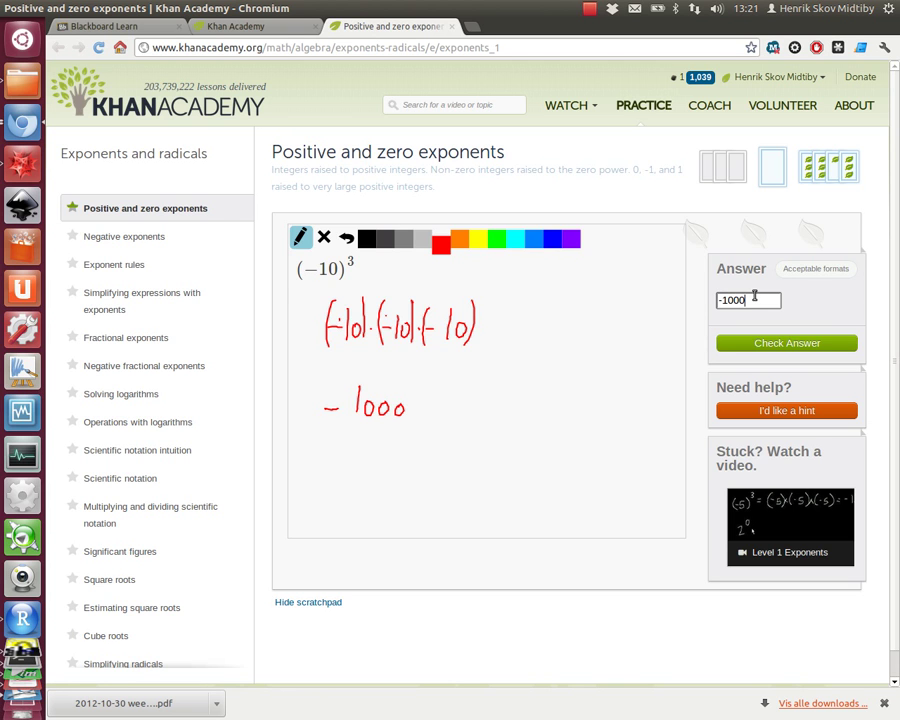
pyautogui.press('Return')
pyautogui.press('Return')
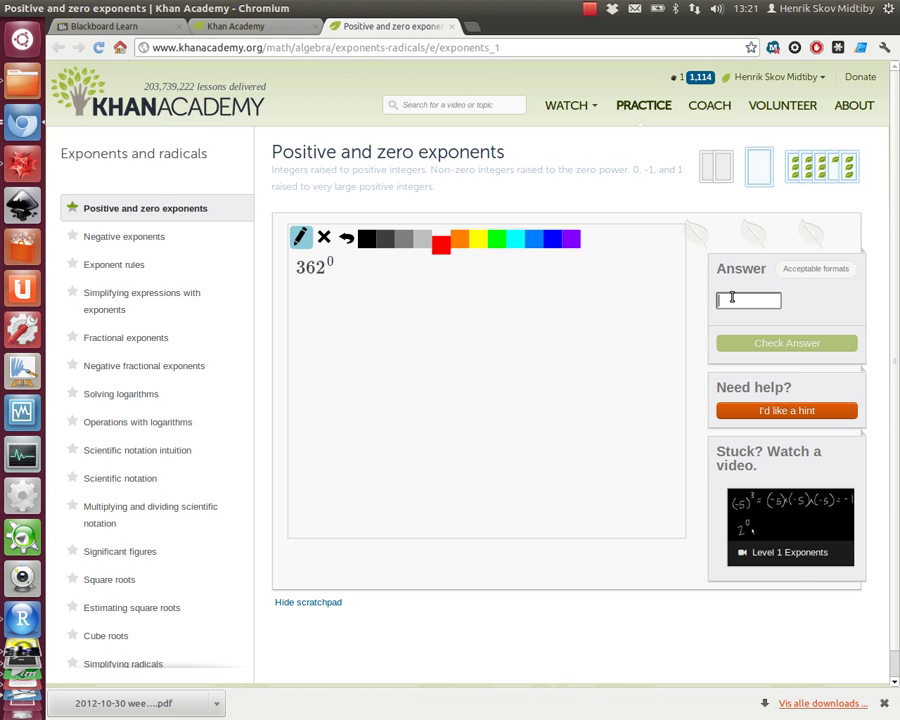
# Step: Submit 1 as the answer to 362^0 and continue to the following question
pyautogui.write('1')
pyautogui.click(770, 343)
pyautogui.click(764, 350)
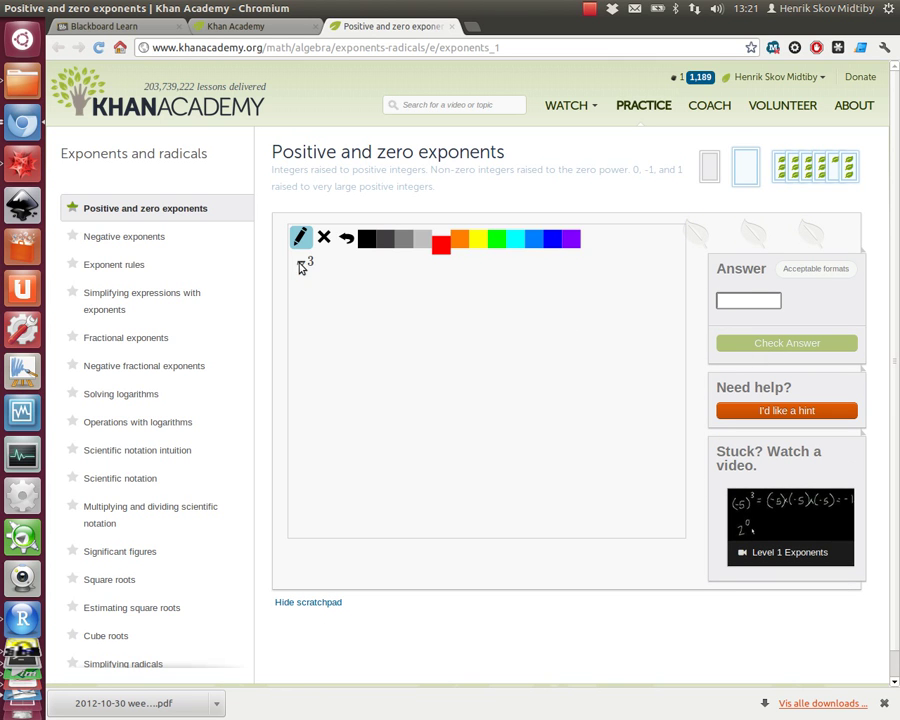
# Step: Handwrite 7·7·7 = 49·7 in black and work out the underlined multiplication as 343 with a carried 6
pyautogui.click(367, 240)
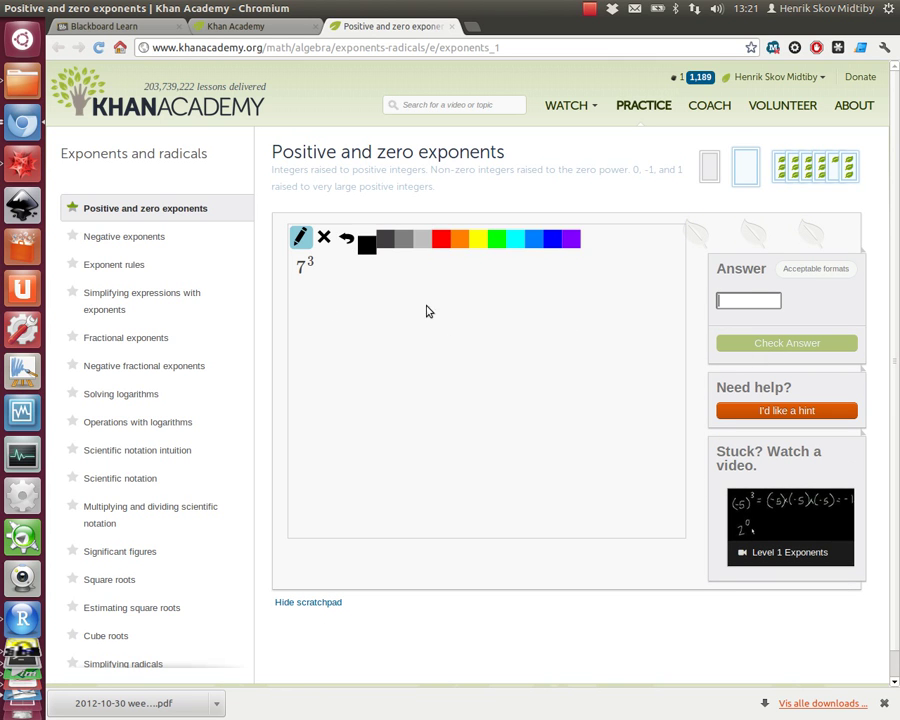
pyautogui.moveTo(343, 311)
pyautogui.mouseDown()
pyautogui.moveTo(357, 342)
pyautogui.moveTo(424, 342)
pyautogui.mouseUp()
pyautogui.click(374, 322)
pyautogui.click(404, 331)
pyautogui.moveTo(479, 316); pyautogui.dragTo(489, 341)
pyautogui.moveTo(509, 320)
pyautogui.mouseDown()
pyautogui.moveTo(504, 341)
pyautogui.moveTo(531, 342)
pyautogui.mouseUp()
pyautogui.click(519, 331)
pyautogui.moveTo(456, 352)
pyautogui.mouseDown()
pyautogui.moveTo(545, 358)
pyautogui.moveTo(534, 390)
pyautogui.moveTo(524, 386)
pyautogui.mouseUp()
pyautogui.moveTo(522, 286); pyautogui.dragTo(519, 301)
pyautogui.moveTo(511, 364); pyautogui.dragTo(522, 378)
pyautogui.moveTo(517, 364)
pyautogui.mouseDown()
pyautogui.moveTo(515, 390)
pyautogui.moveTo(490, 386)
pyautogui.mouseUp()
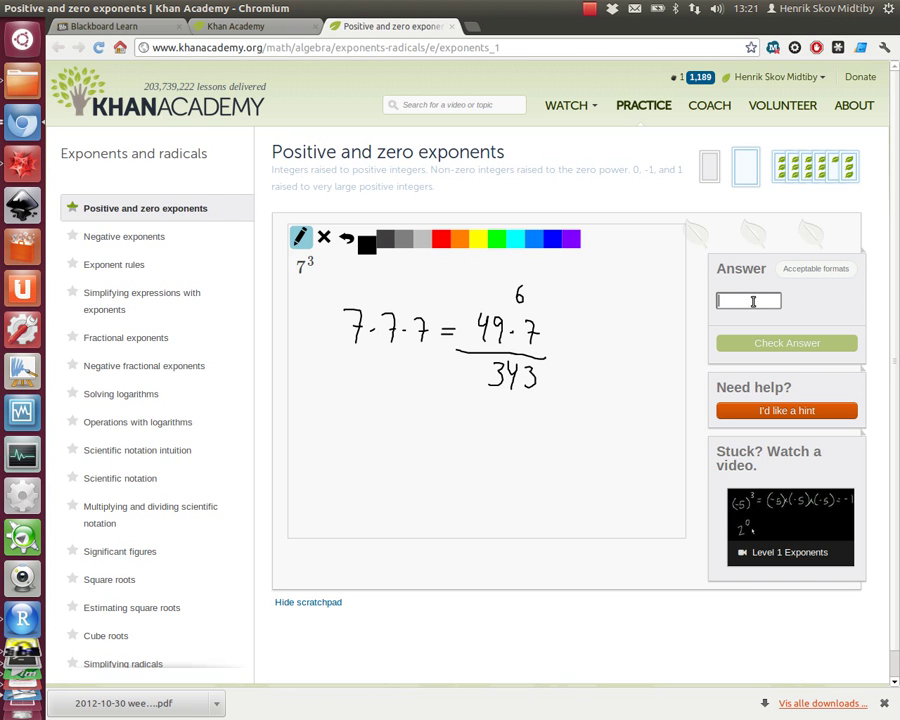
# Step: Submit 343 as the answer to 7^3 and continue to the following question
pyautogui.write('343')
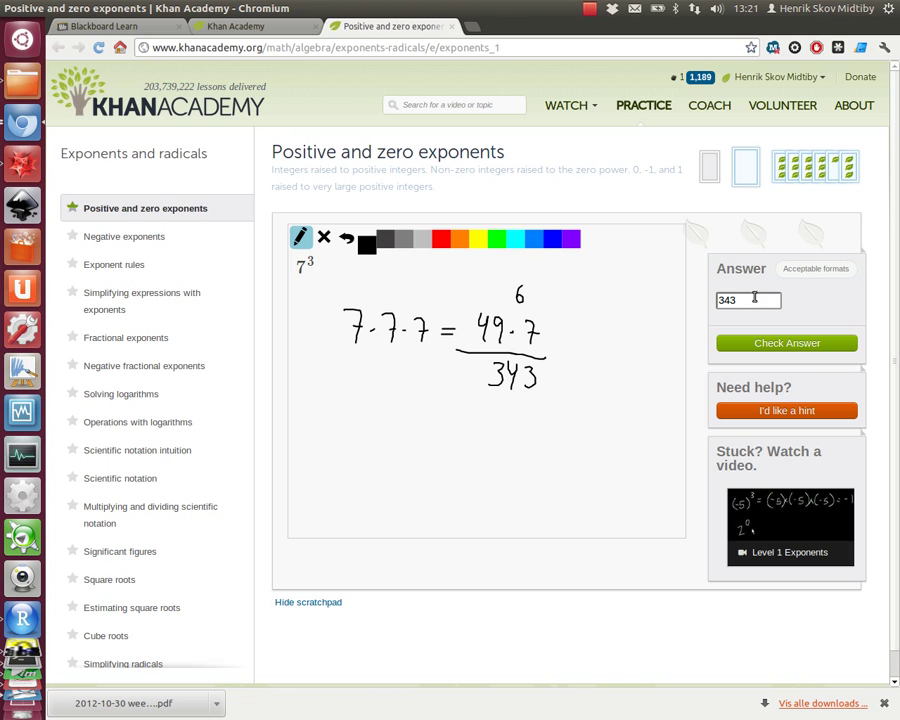
pyautogui.click(716, 345)
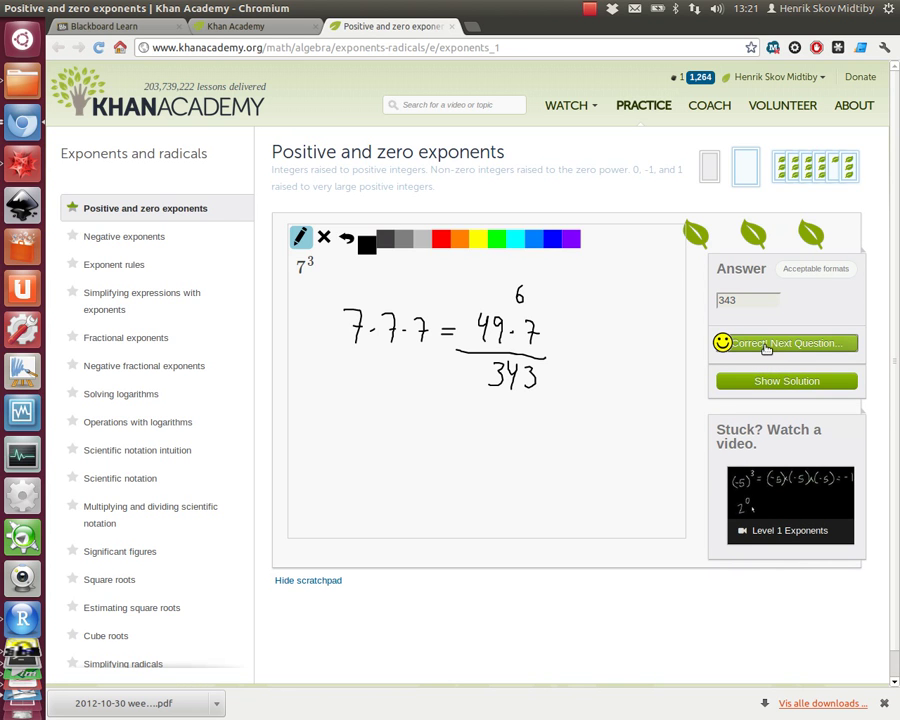
pyautogui.click(765, 345)
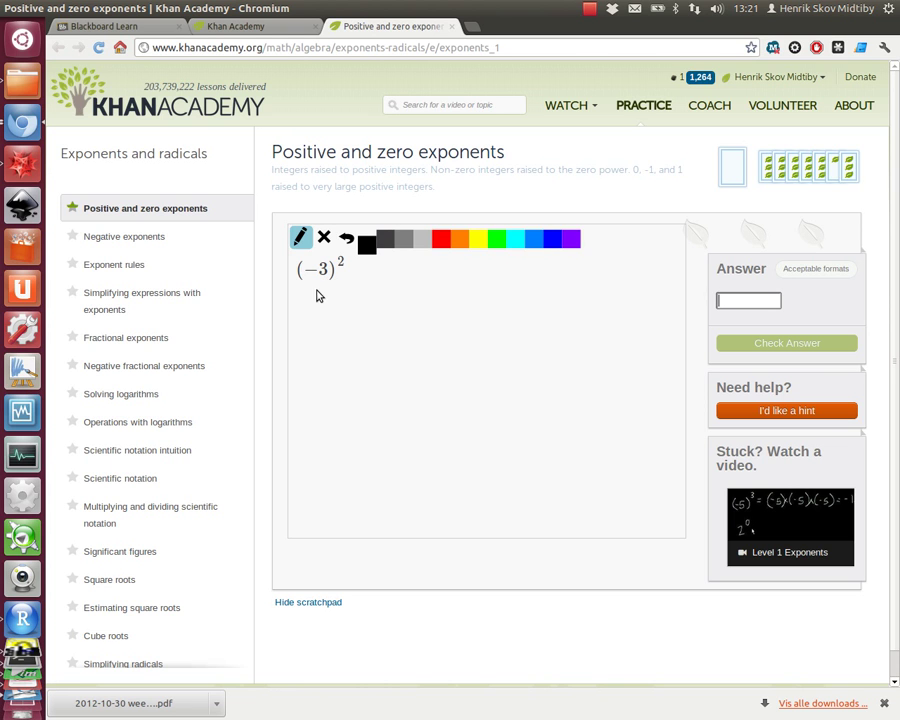
# Step: Handwrite (−3)·(−3) = +9 in black on the scratchpad
pyautogui.moveTo(327, 324)
pyautogui.mouseDown()
pyautogui.moveTo(349, 341)
pyautogui.moveTo(391, 326)
pyautogui.mouseUp()
pyautogui.moveTo(395, 313)
pyautogui.mouseDown()
pyautogui.moveTo(396, 340)
pyautogui.moveTo(378, 343)
pyautogui.moveTo(411, 343)
pyautogui.mouseUp()
pyautogui.moveTo(326, 307)
pyautogui.mouseDown()
pyautogui.moveTo(323, 342)
pyautogui.moveTo(359, 348)
pyautogui.mouseUp()
pyautogui.moveTo(423, 333); pyautogui.dragTo(463, 325)
pyautogui.moveTo(458, 316)
pyautogui.mouseDown()
pyautogui.moveTo(454, 339)
pyautogui.moveTo(484, 344)
pyautogui.mouseUp()
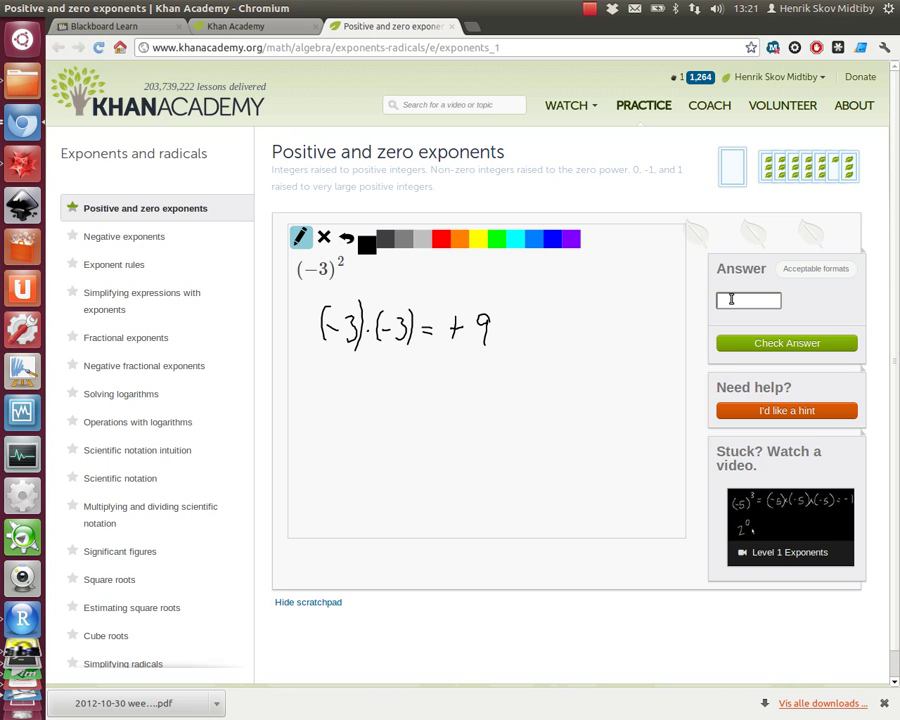
# Step: Submit 9 as the answer to (−3)^2, finish the stack and request another stack of the same exercise
pyautogui.write('9')
pyautogui.press('Return')
pyautogui.press('Return')
pyautogui.rightClick(730, 298)
pyautogui.click(518, 388)
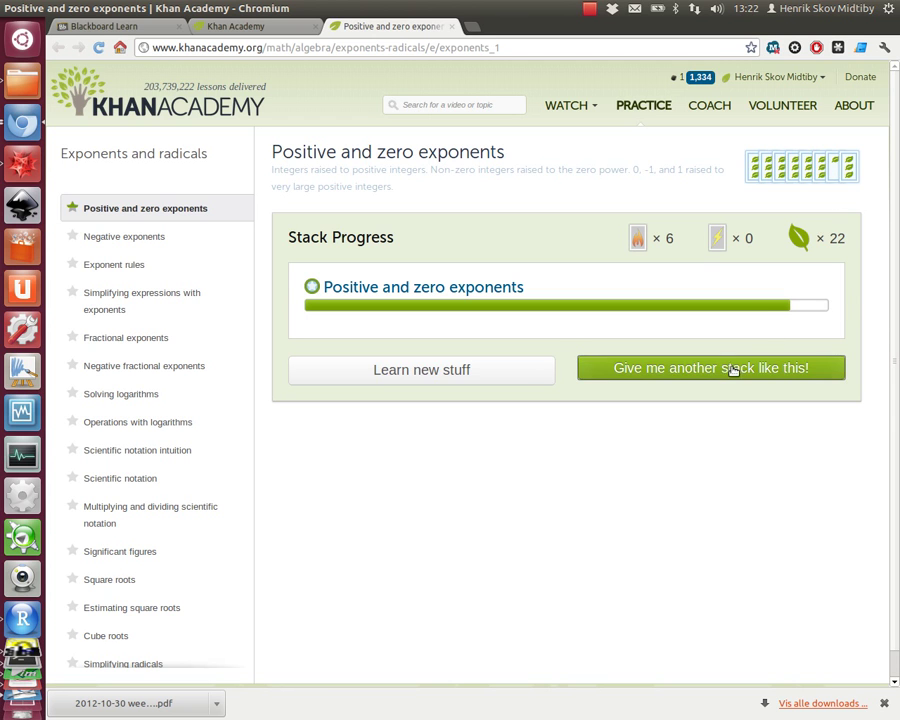
pyautogui.click(733, 368)
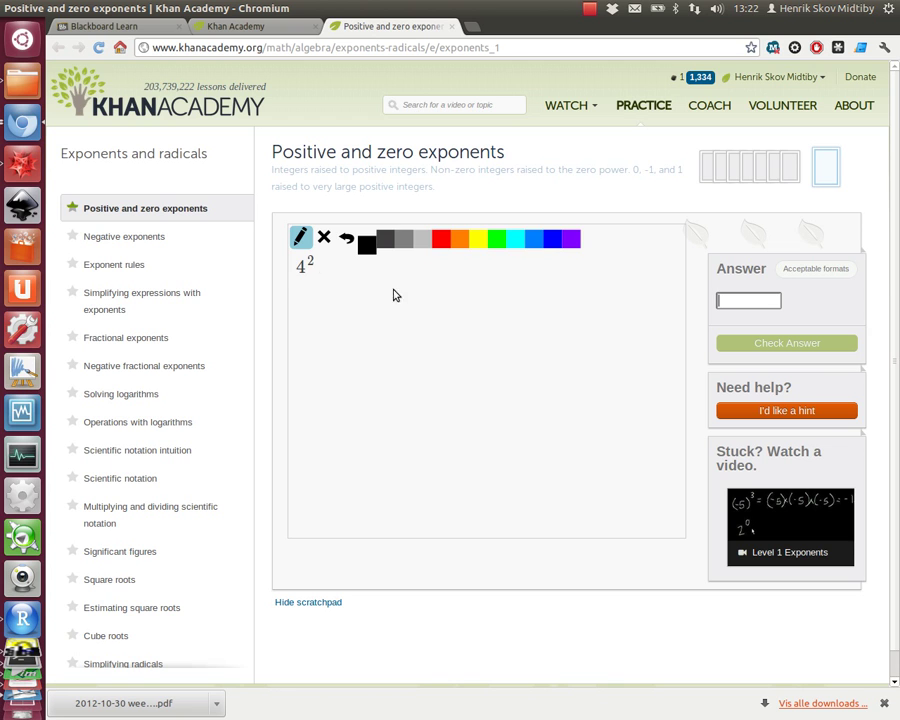
# Step: Submit 16 as the answer to 4^2 and continue to the following question
pyautogui.write('16')
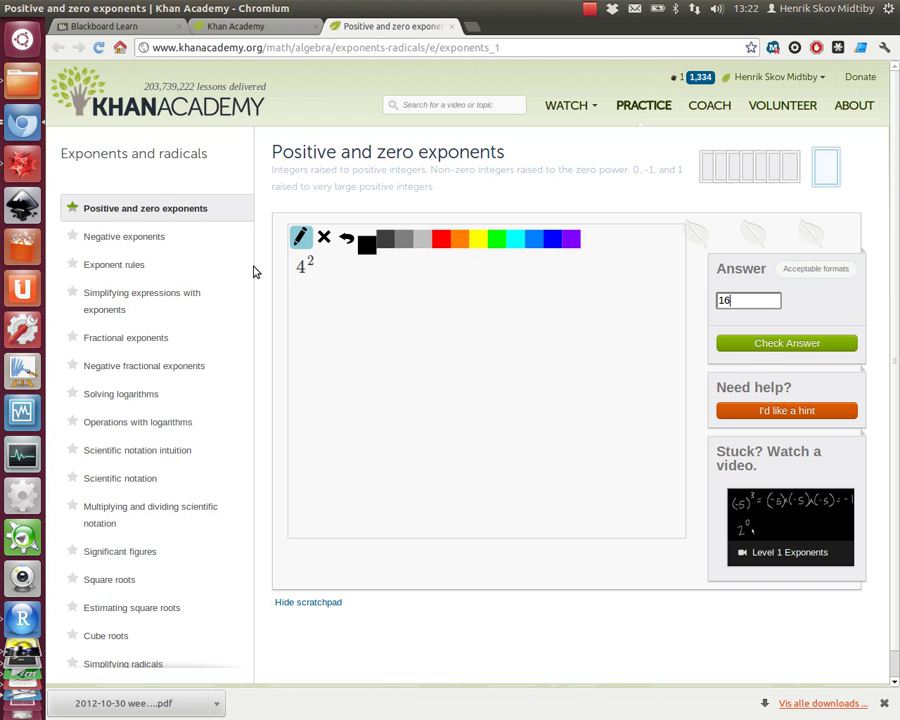
pyautogui.click(784, 343)
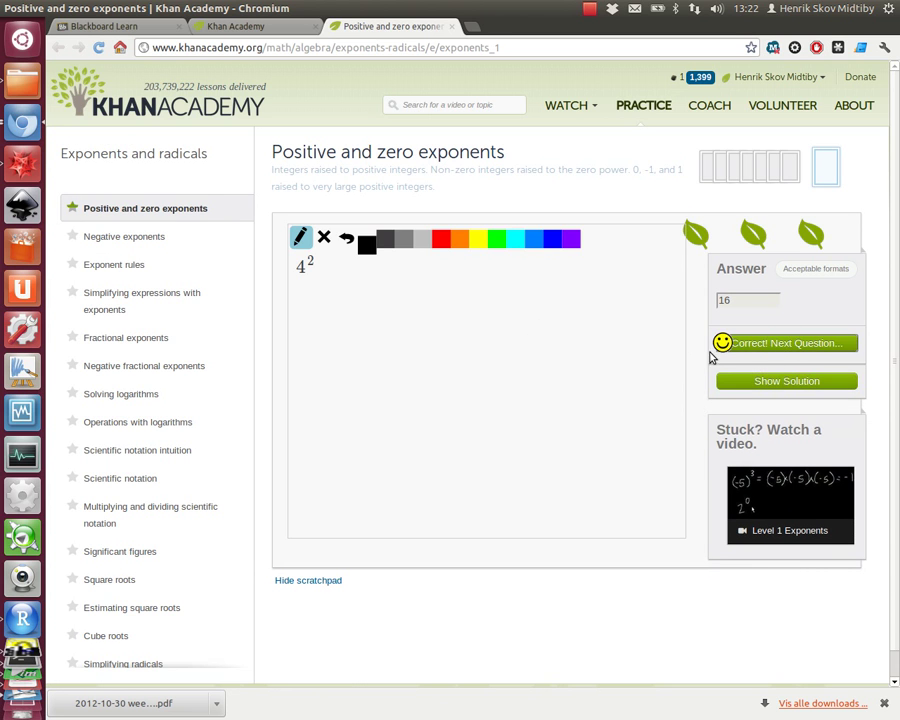
pyautogui.click(757, 344)
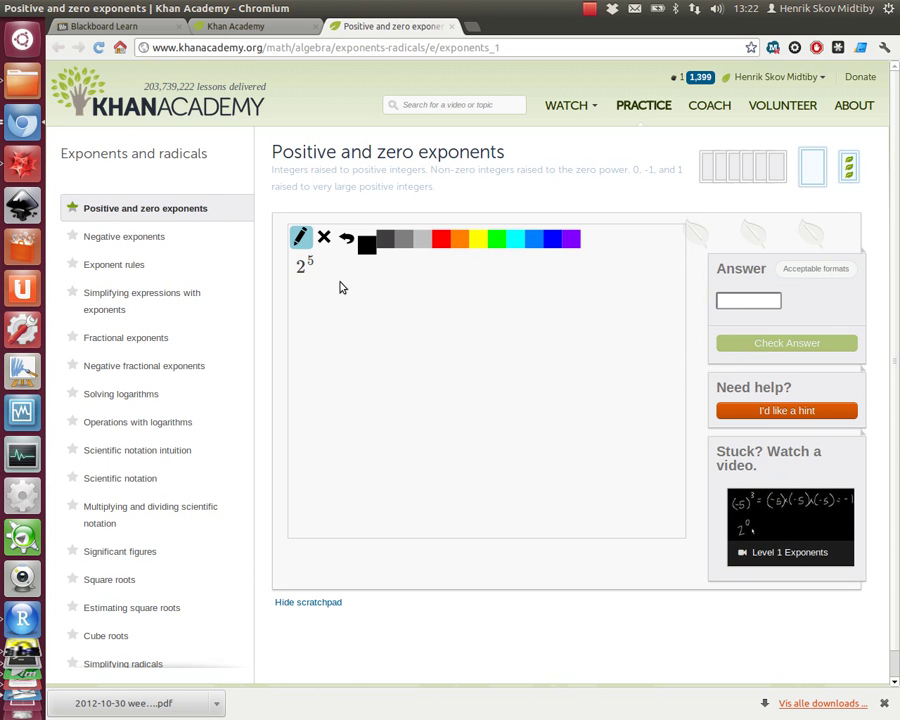
# Step: Handwrite 2·2·2·2·2 and bracket the factors into groups labelled 4, 4 and 2
pyautogui.moveTo(324, 310)
pyautogui.mouseDown()
pyautogui.moveTo(331, 339)
pyautogui.moveTo(470, 340)
pyautogui.mouseUp()
pyautogui.click(350, 322)
pyautogui.click(381, 324)
pyautogui.click(412, 325)
pyautogui.click(444, 325)
pyautogui.moveTo(325, 345); pyautogui.dragTo(374, 348)
pyautogui.moveTo(342, 384); pyautogui.dragTo(351, 406)
pyautogui.moveTo(393, 349); pyautogui.dragTo(434, 350)
pyautogui.moveTo(404, 386); pyautogui.dragTo(409, 413)
pyautogui.moveTo(449, 347)
pyautogui.mouseDown()
pyautogui.moveTo(470, 363)
pyautogui.moveTo(463, 413)
pyautogui.mouseUp()
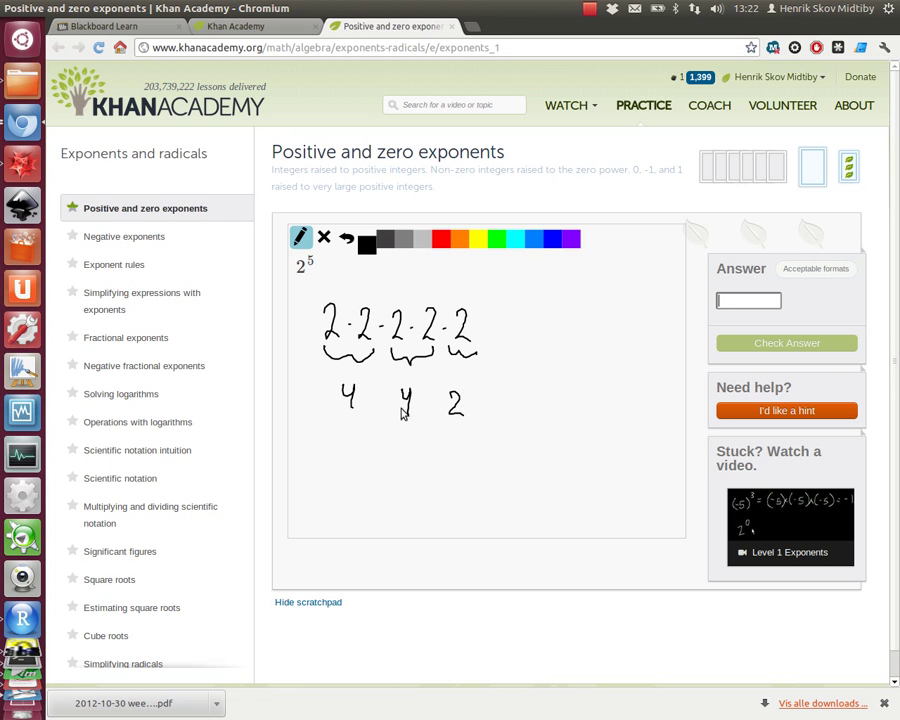
# Step: Handwrite 16·2 = 32 below the grouped factors
pyautogui.moveTo(361, 441); pyautogui.dragTo(362, 470)
pyautogui.moveTo(377, 441)
pyautogui.mouseDown()
pyautogui.moveTo(372, 465)
pyautogui.moveTo(425, 470)
pyautogui.moveTo(487, 455)
pyautogui.mouseUp()
pyautogui.click(401, 462)
pyautogui.moveTo(475, 464); pyautogui.dragTo(488, 464)
pyautogui.moveTo(497, 455)
pyautogui.mouseDown()
pyautogui.moveTo(508, 468)
pyautogui.moveTo(497, 471)
pyautogui.mouseUp()
pyautogui.moveTo(510, 455); pyautogui.dragTo(521, 472)
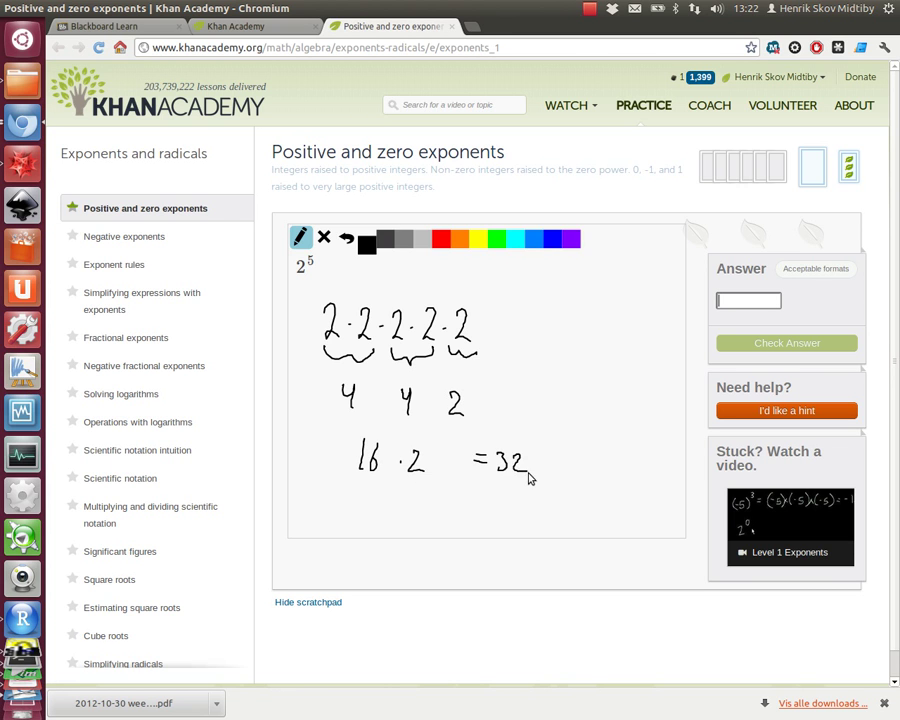
# Step: Submit 32 as the answer to 2^5 and continue to the following question
pyautogui.write('32')
pyautogui.press('Return')
pyautogui.press('Return')
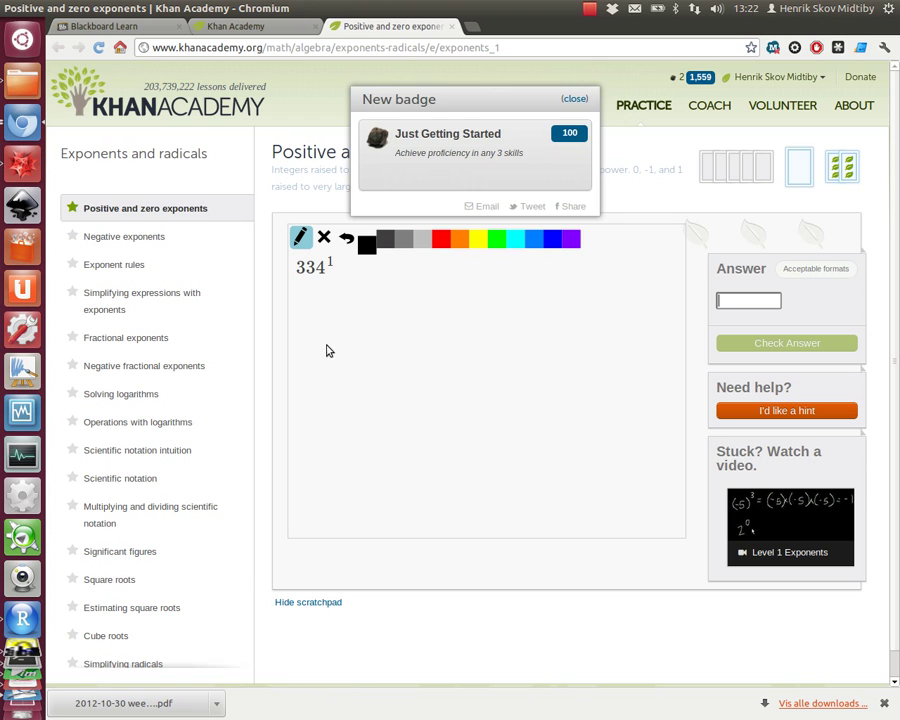
# Step: Close the new badge notification and dismiss the context menu over the scratchpad
pyautogui.click(575, 99)
pyautogui.rightClick(425, 352)
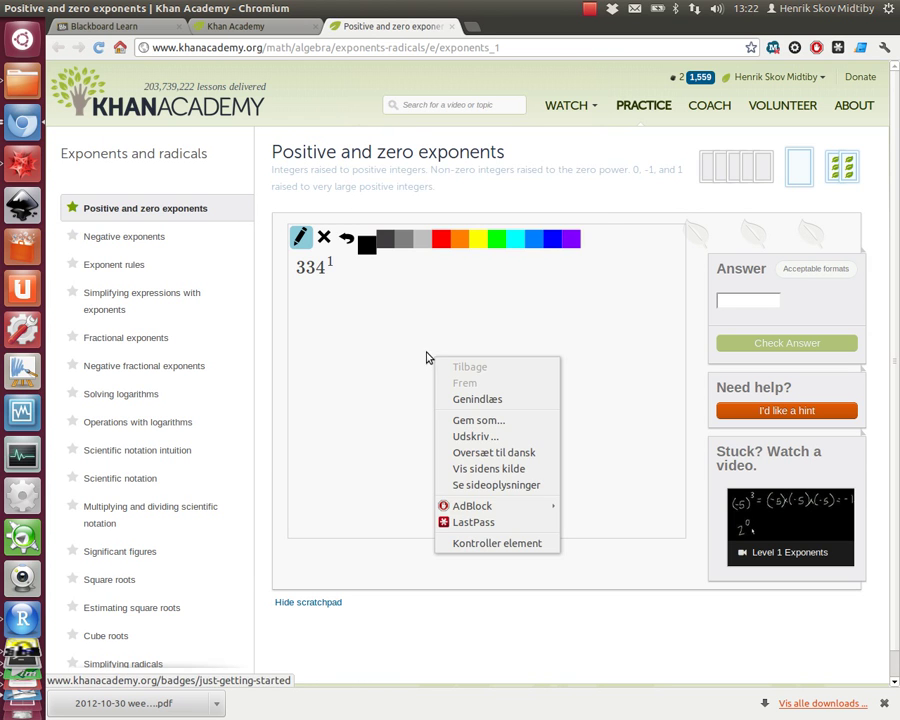
pyautogui.click(397, 345)
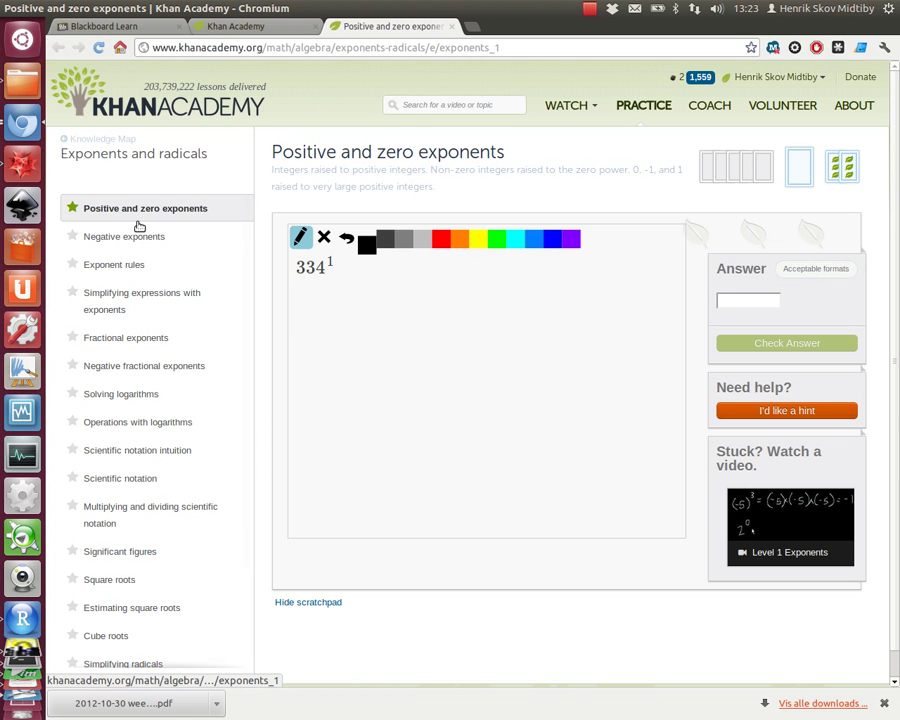
# Step: Switch to the weekly plan PDF in Okular and open its linked Trigonometry 2 exercise
pyautogui.hotkey('alt', 'Tab')
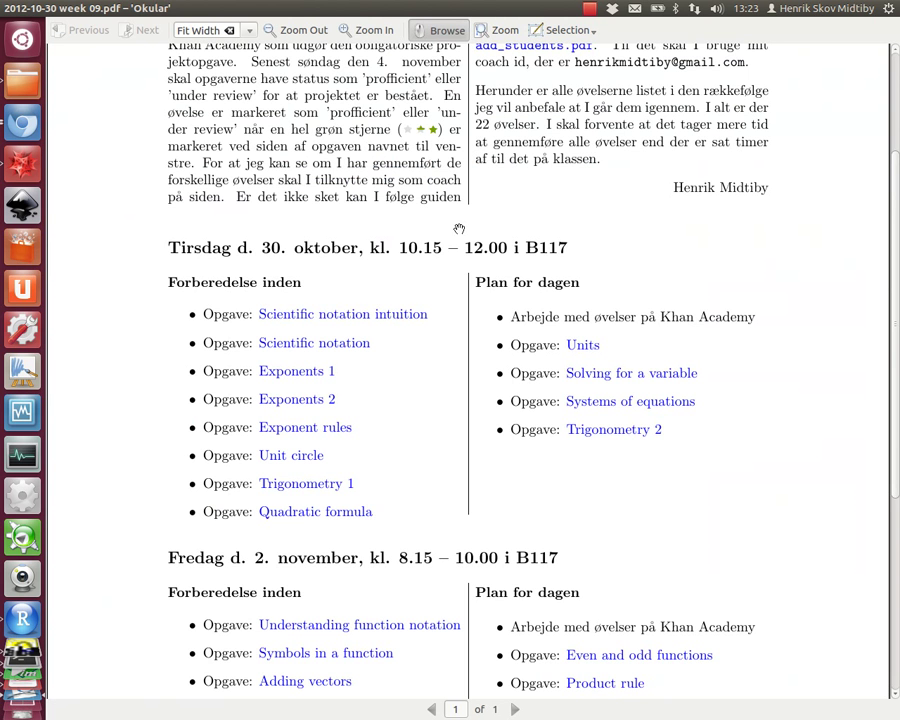
pyautogui.click(592, 432)
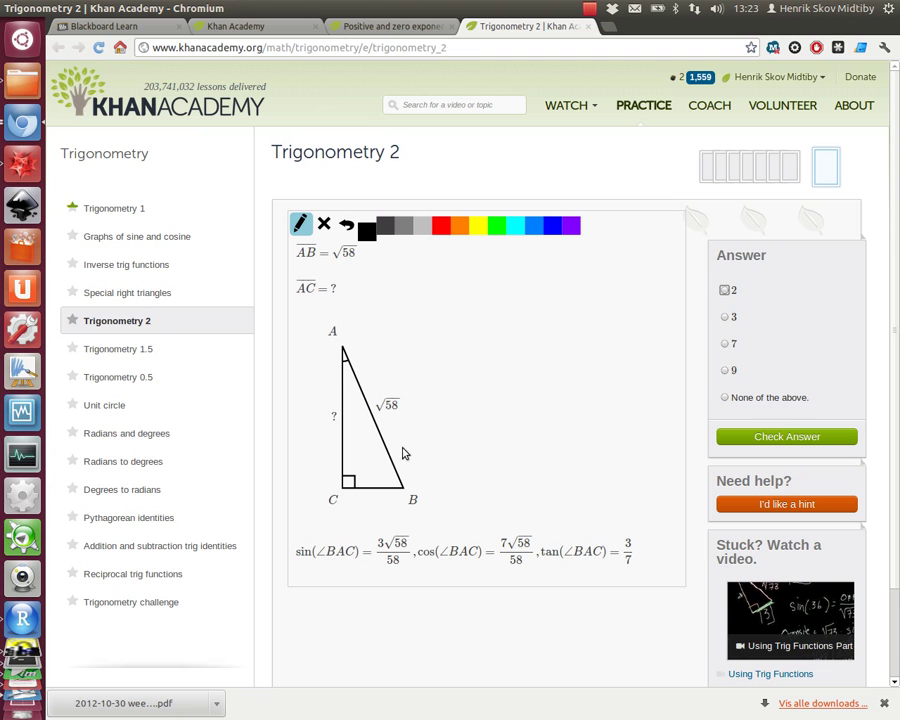
# Step: Mark the angle at A of the triangle in red and handwrite "cos(θ)=" beside it
pyautogui.click(440, 228)
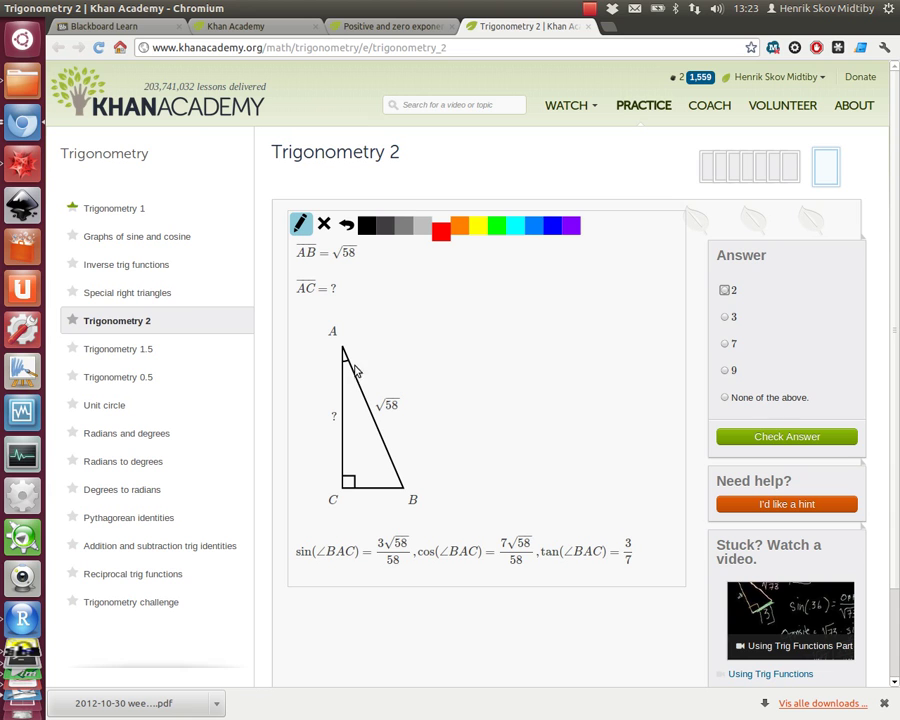
pyautogui.moveTo(351, 363); pyautogui.dragTo(343, 368)
pyautogui.moveTo(395, 322); pyautogui.dragTo(396, 322)
pyautogui.moveTo(408, 310)
pyautogui.mouseDown()
pyautogui.moveTo(411, 322)
pyautogui.moveTo(434, 328)
pyautogui.moveTo(446, 293)
pyautogui.moveTo(454, 309)
pyautogui.mouseUp()
pyautogui.moveTo(455, 289)
pyautogui.mouseDown()
pyautogui.moveTo(457, 328)
pyautogui.moveTo(474, 307)
pyautogui.mouseUp()
pyautogui.moveTo(461, 318); pyautogui.dragTo(474, 317)
# Step: Complete the cosine formula with the handwritten fraction "hosliggende" over "hyp"
pyautogui.moveTo(501, 268)
pyautogui.mouseDown()
pyautogui.moveTo(502, 311)
pyautogui.moveTo(513, 298)
pyautogui.mouseUp()
pyautogui.moveTo(524, 282)
pyautogui.mouseDown()
pyautogui.moveTo(519, 291)
pyautogui.moveTo(525, 284)
pyautogui.mouseUp()
pyautogui.moveTo(536, 280)
pyautogui.mouseDown()
pyautogui.moveTo(529, 296)
pyautogui.moveTo(596, 292)
pyautogui.mouseUp()
pyautogui.moveTo(601, 284); pyautogui.dragTo(601, 285)
pyautogui.moveTo(601, 293); pyautogui.dragTo(609, 283)
pyautogui.moveTo(611, 290); pyautogui.dragTo(615, 295)
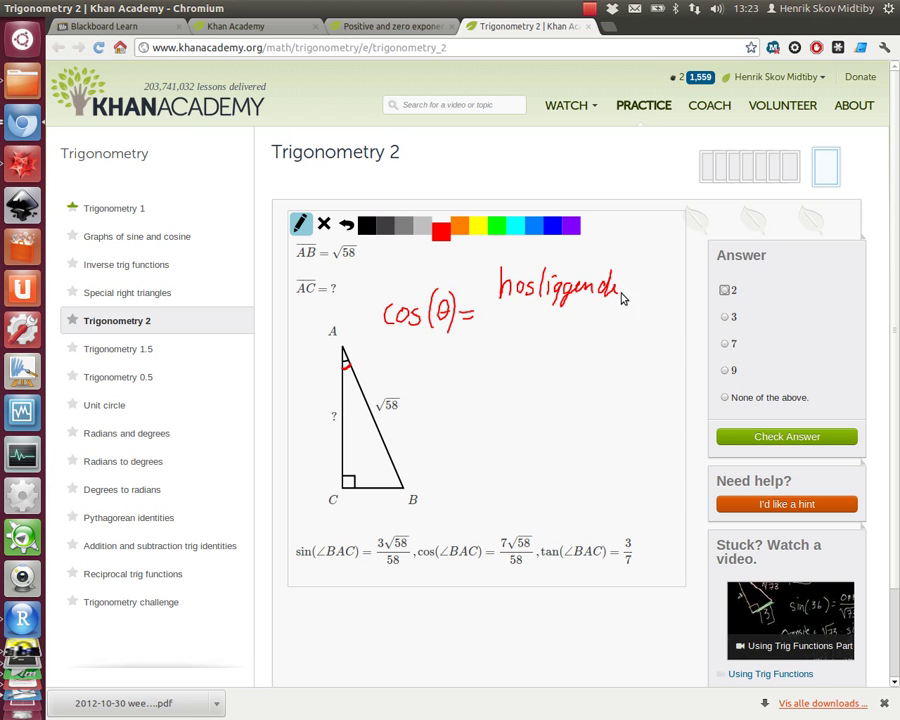
pyautogui.moveTo(498, 307); pyautogui.dragTo(612, 305)
pyautogui.moveTo(523, 319)
pyautogui.mouseDown()
pyautogui.moveTo(542, 355)
pyautogui.moveTo(560, 340)
pyautogui.mouseUp()
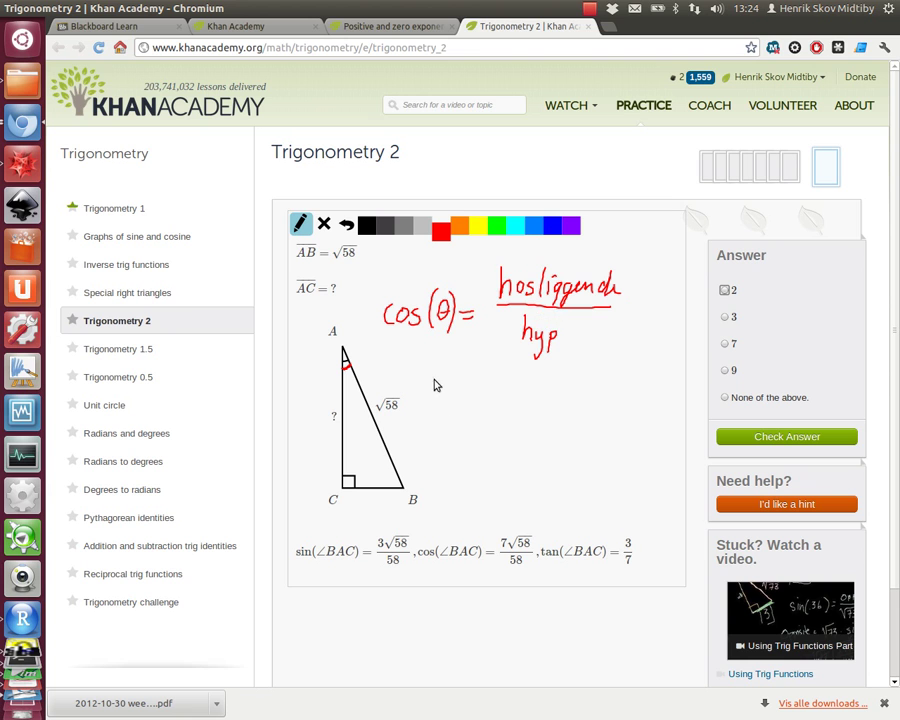
# Step: Handwrite the equation X/√58 = 7·√58/58 in red below the cosine formula
pyautogui.moveTo(456, 374); pyautogui.dragTo(439, 400)
pyautogui.moveTo(439, 374); pyautogui.dragTo(468, 405)
pyautogui.moveTo(423, 433)
pyautogui.mouseDown()
pyautogui.moveTo(437, 424)
pyautogui.moveTo(447, 443)
pyautogui.moveTo(470, 419)
pyautogui.mouseUp()
pyautogui.moveTo(517, 385)
pyautogui.mouseDown()
pyautogui.moveTo(522, 400)
pyautogui.moveTo(567, 398)
pyautogui.moveTo(588, 380)
pyautogui.mouseUp()
pyautogui.click(537, 394)
pyautogui.moveTo(516, 408); pyautogui.dragTo(589, 406)
pyautogui.moveTo(536, 422)
pyautogui.mouseDown()
pyautogui.moveTo(539, 438)
pyautogui.moveTo(549, 421)
pyautogui.moveTo(550, 444)
pyautogui.mouseUp()
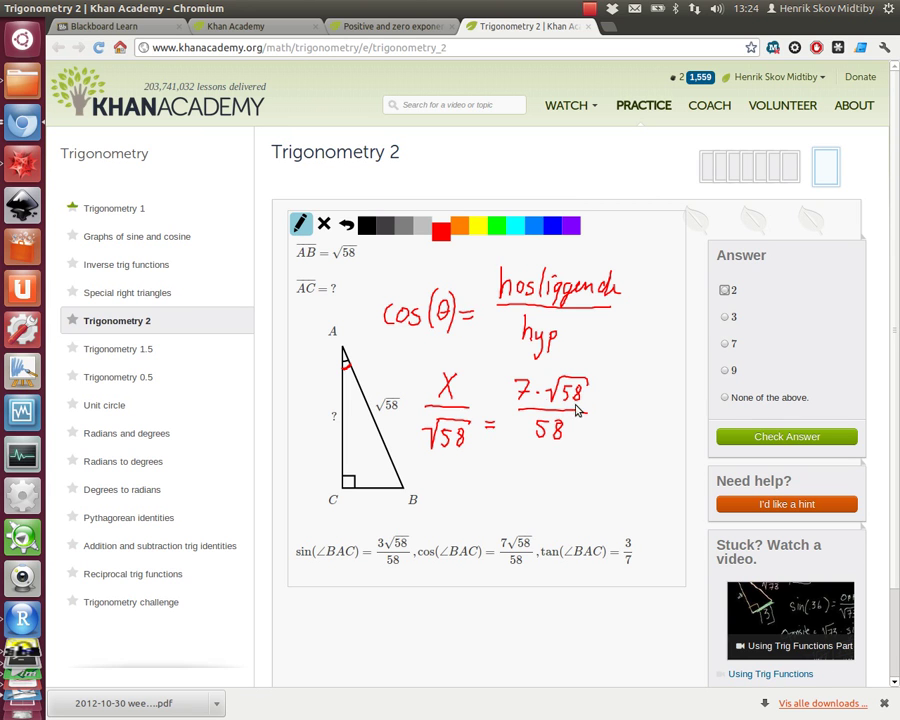
# Step: Start the solved expression for X with "X = 7·" in red below the equation
pyautogui.moveTo(451, 498)
pyautogui.mouseDown()
pyautogui.moveTo(458, 483)
pyautogui.moveTo(468, 500)
pyautogui.moveTo(489, 487)
pyautogui.mouseUp()
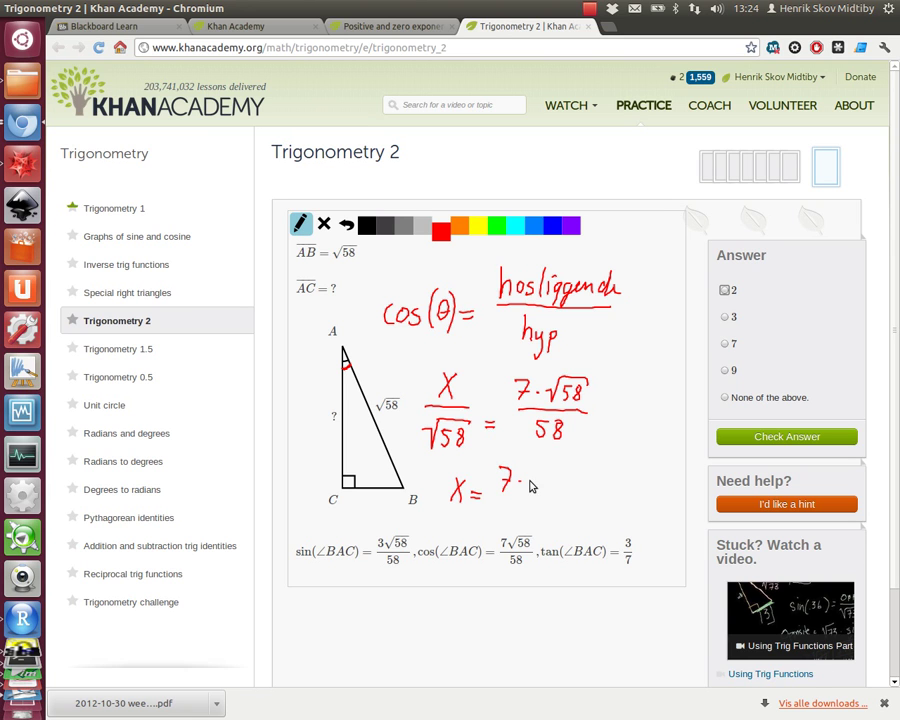